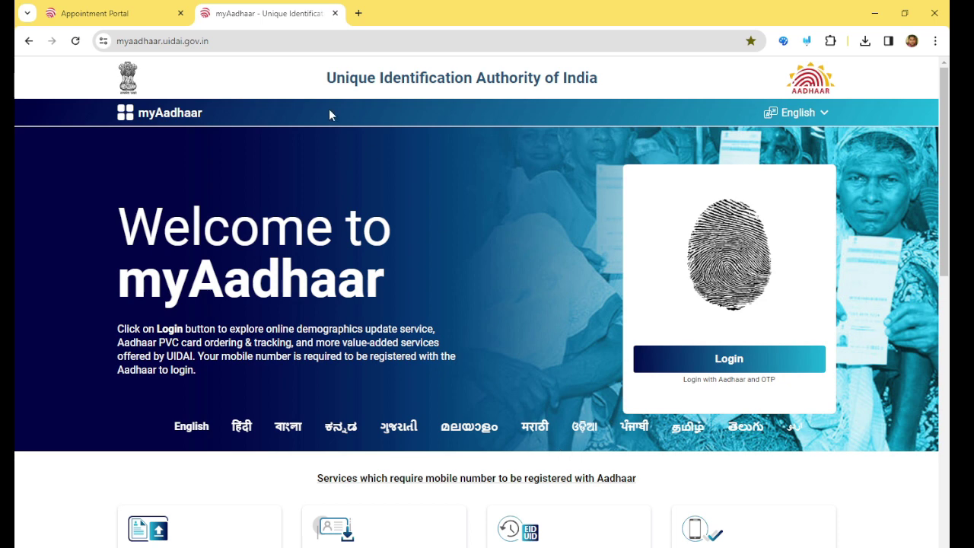
- Switch from the myAadhaar welcome tab to the Appointment Portal tab
{"action": "left_click", "coordinate": [185, 20]}
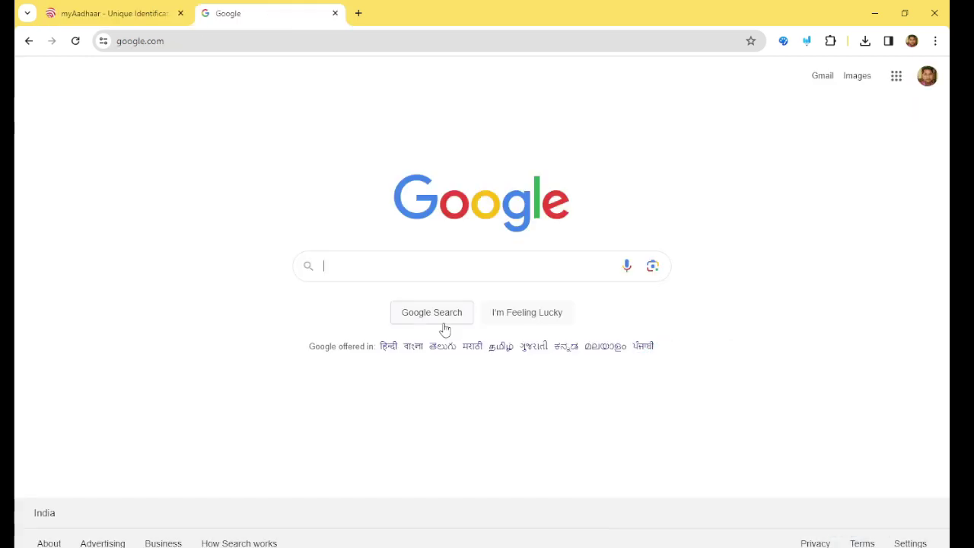
- Search Google for 'myadahar' and open the official My Aadhaar result
{"action": "type", "text": "myadahar"}
{"action": "key", "text": "Return"}
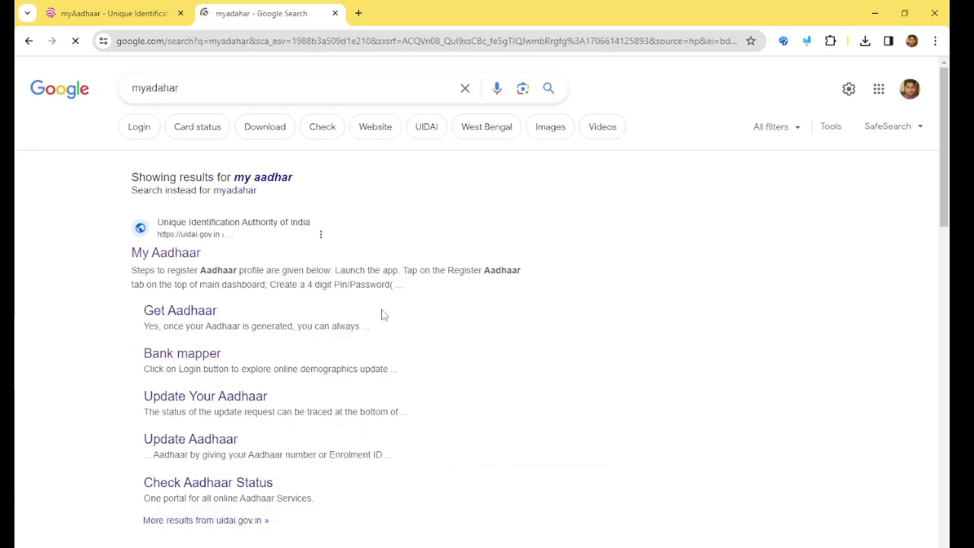
{"action": "left_click", "coordinate": [175, 260]}
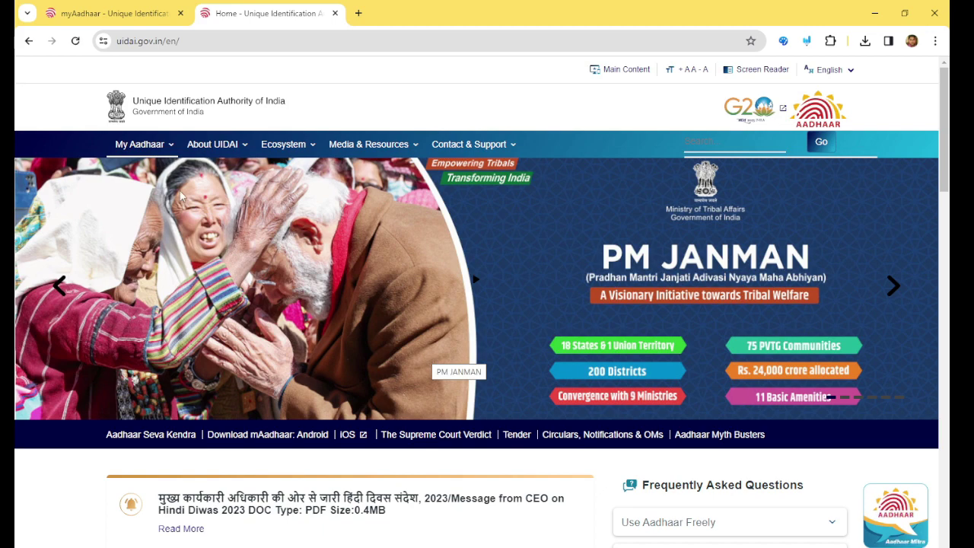
- Open My Aadhaar > Book an Appointment and proceed with Registrar-run Aadhaar Seva Kendra booking
{"action": "mouse_move", "coordinate": [137, 146]}
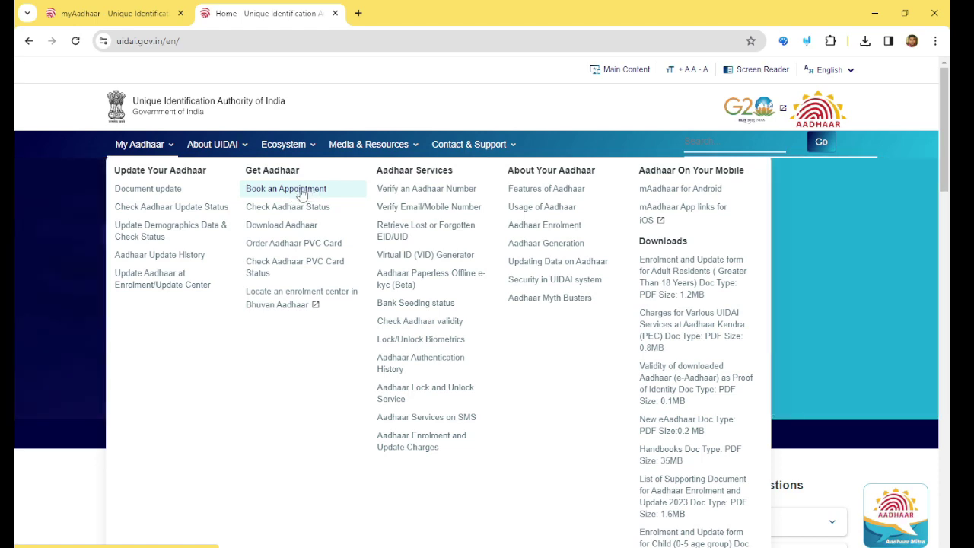
{"action": "left_click", "coordinate": [302, 195]}
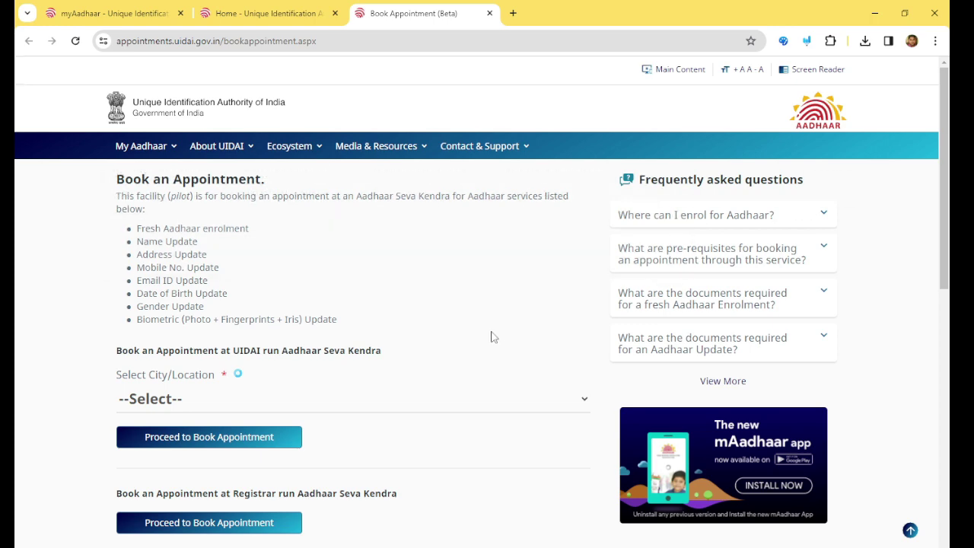
{"action": "scroll", "coordinate": [491, 337], "scroll_direction": "down", "scroll_amount": 3}
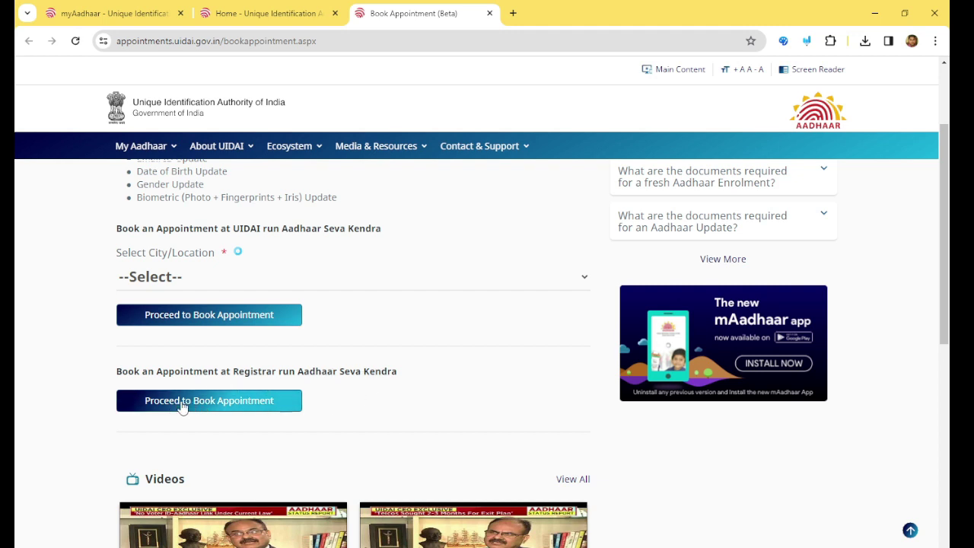
{"action": "left_click", "coordinate": [254, 404]}
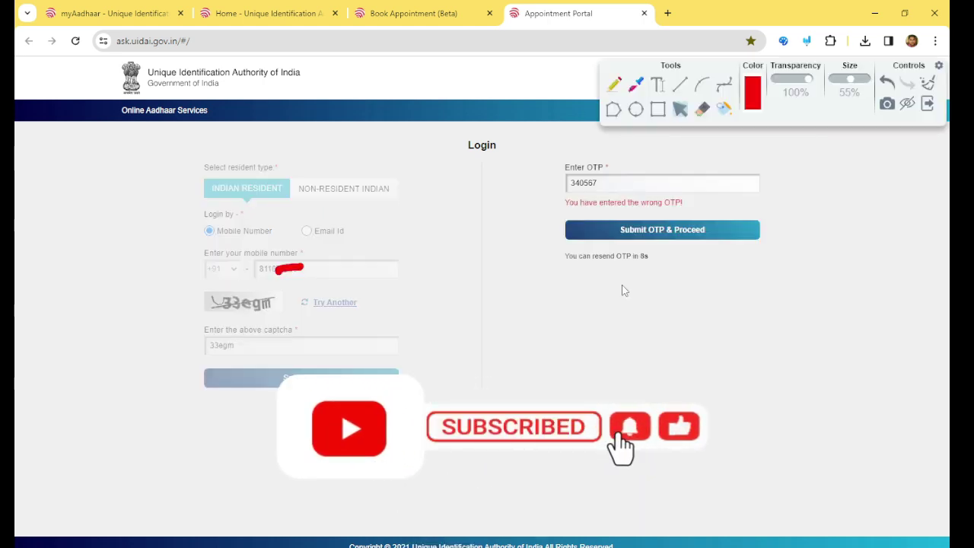
- Sign in with the OTP, tick New Enrolment and Update Aadhaar in red, then clear the ink
{"action": "left_click", "coordinate": [656, 238]}
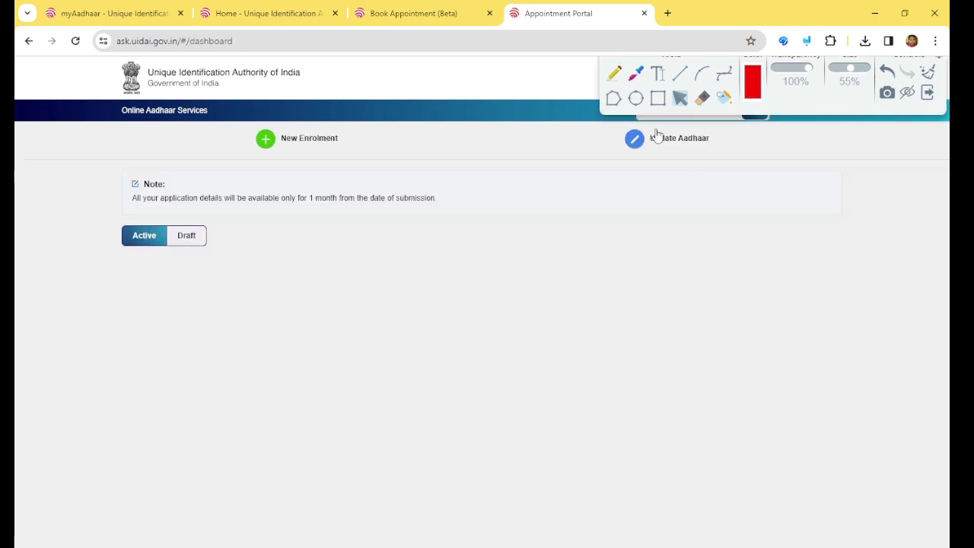
{"action": "left_click", "coordinate": [615, 77]}
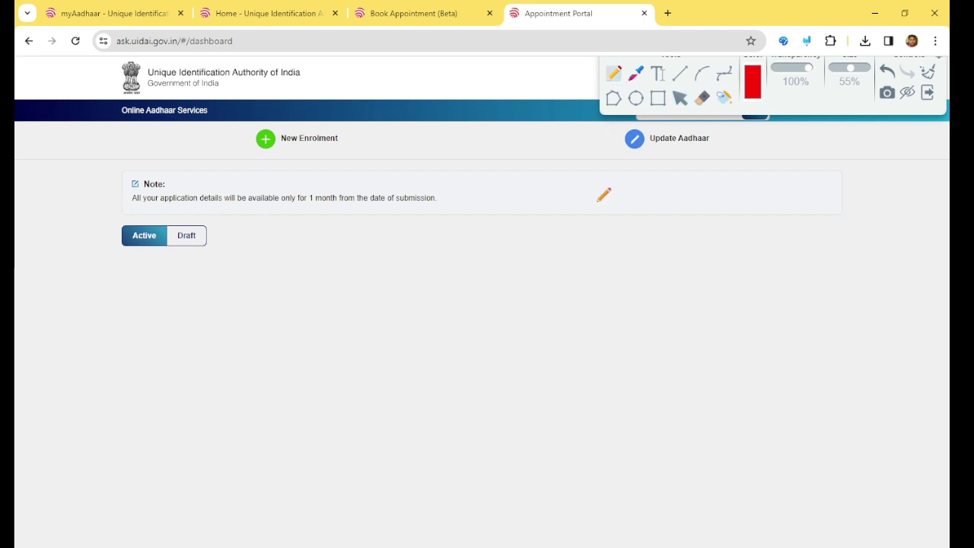
{"action": "left_click_drag", "start_coordinate": [221, 140], "coordinate": [286, 118]}
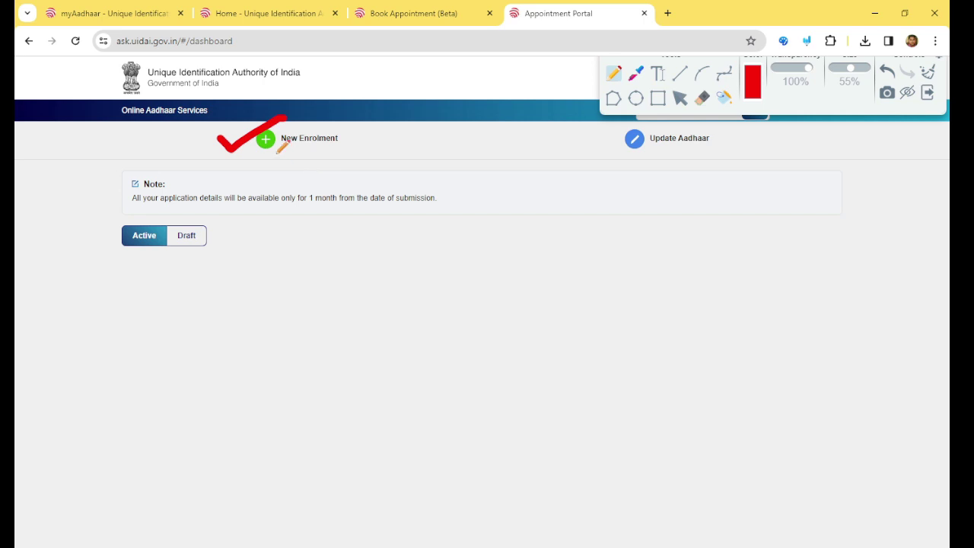
{"action": "left_click_drag", "start_coordinate": [282, 150], "coordinate": [291, 154]}
{"action": "left_click_drag", "start_coordinate": [611, 149], "coordinate": [618, 140]}
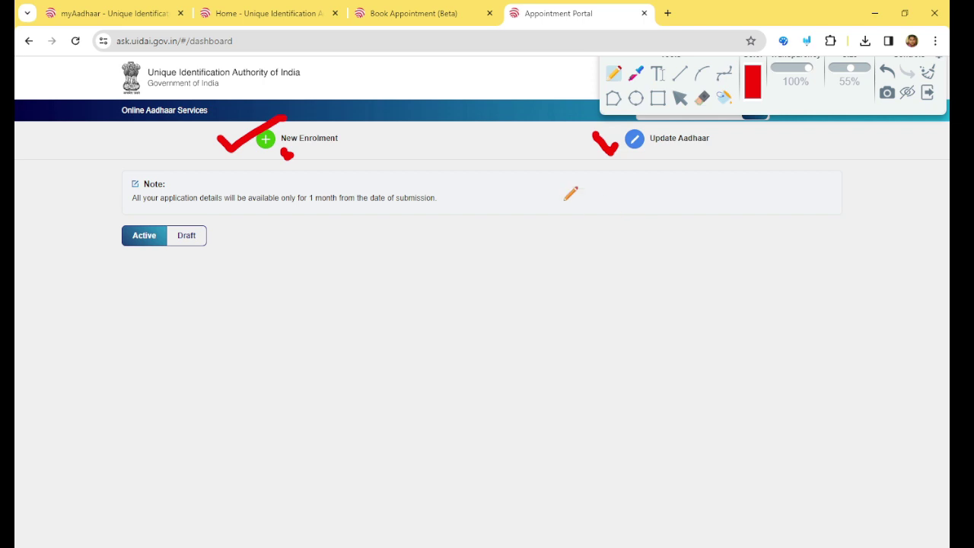
{"action": "mouse_move", "coordinate": [343, 140]}
{"action": "left_mouse_down"}
{"action": "mouse_move", "coordinate": [365, 146]}
{"action": "mouse_move", "coordinate": [410, 116]}
{"action": "left_mouse_up"}
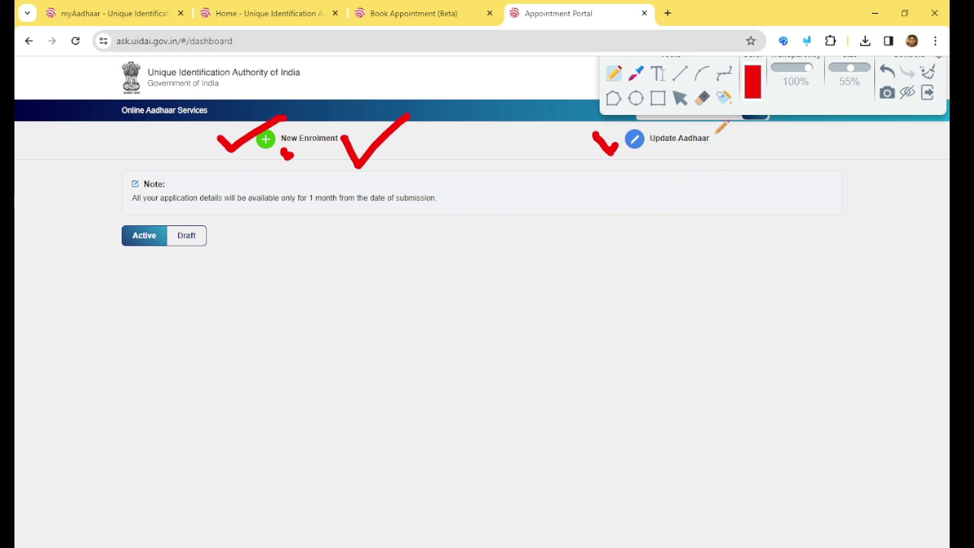
{"action": "mouse_move", "coordinate": [714, 136]}
{"action": "left_mouse_down"}
{"action": "mouse_move", "coordinate": [723, 149]}
{"action": "mouse_move", "coordinate": [796, 124]}
{"action": "left_mouse_up"}
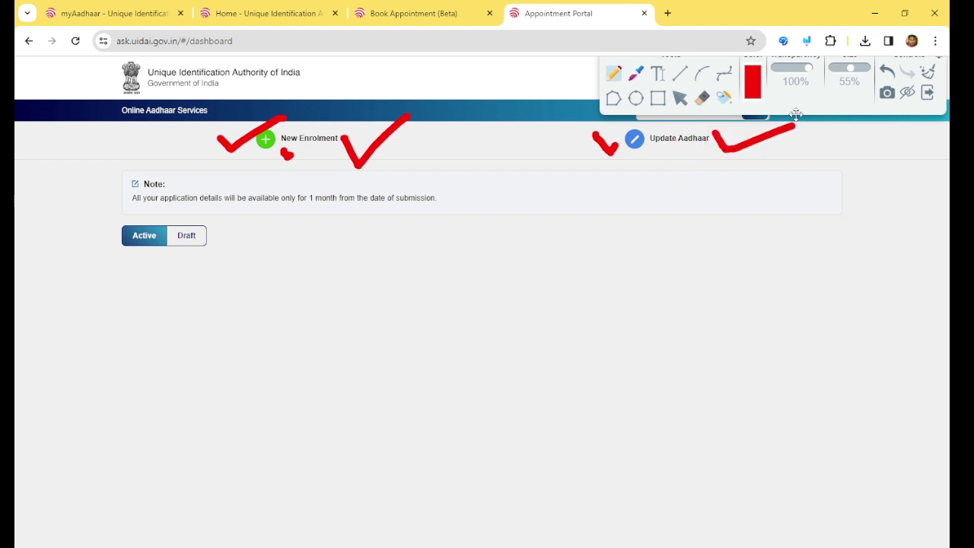
{"action": "key", "text": "Escape"}
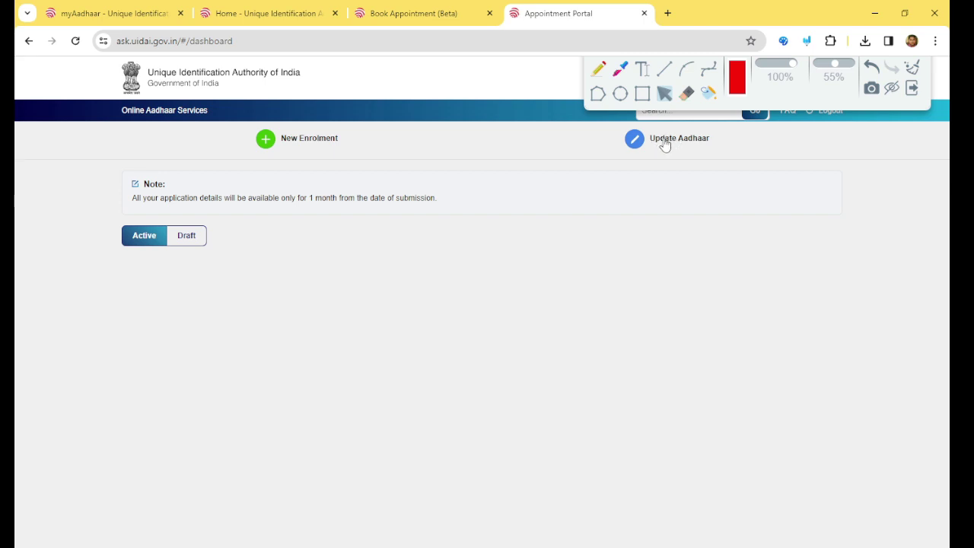
- Start an Aadhaar update request and select the Name and Aadhaar number fields
{"action": "left_click", "coordinate": [664, 143]}
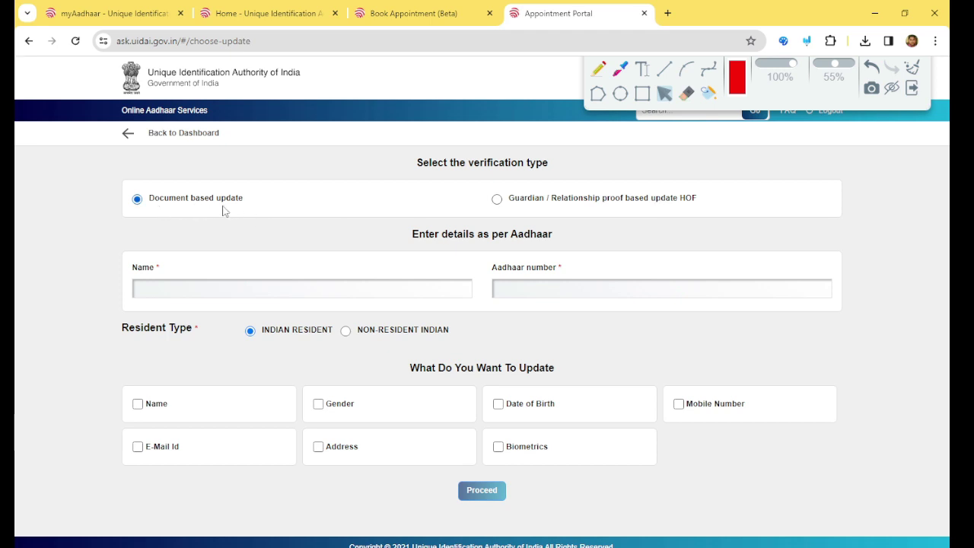
{"action": "left_click", "coordinate": [148, 284]}
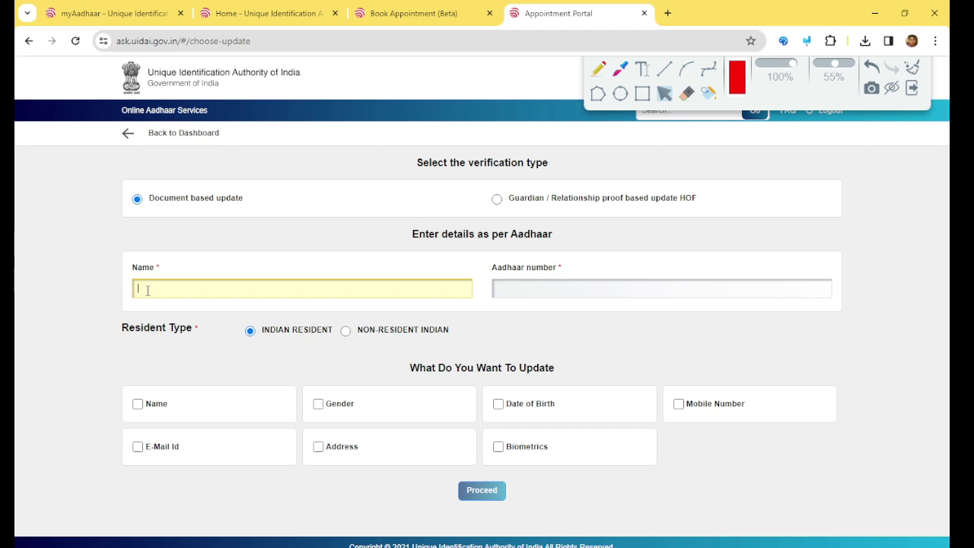
{"action": "left_click", "coordinate": [513, 287]}
- Tick the Aadhaar number field, Name field and 'What Do You Want To Update' heading in red
{"action": "left_click", "coordinate": [598, 68]}
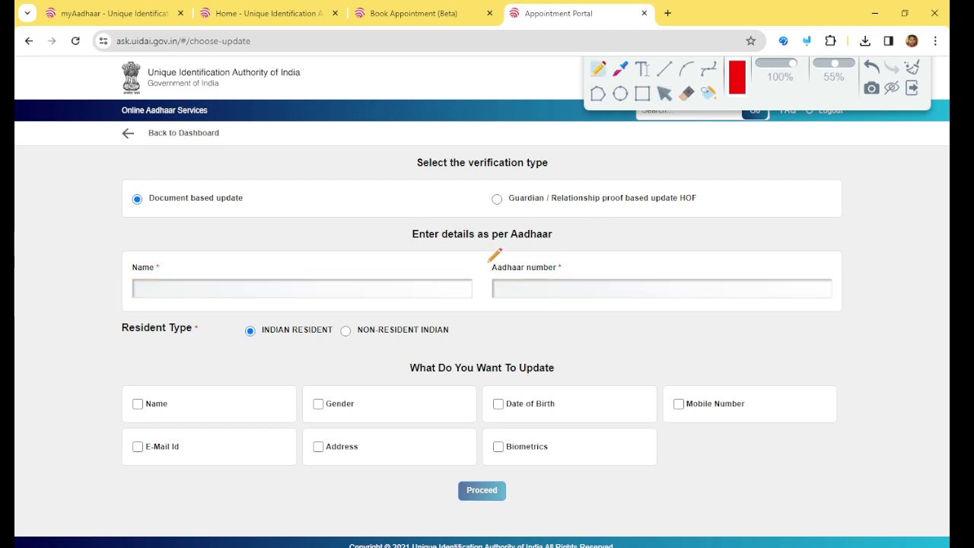
{"action": "left_click_drag", "start_coordinate": [487, 262], "coordinate": [543, 241]}
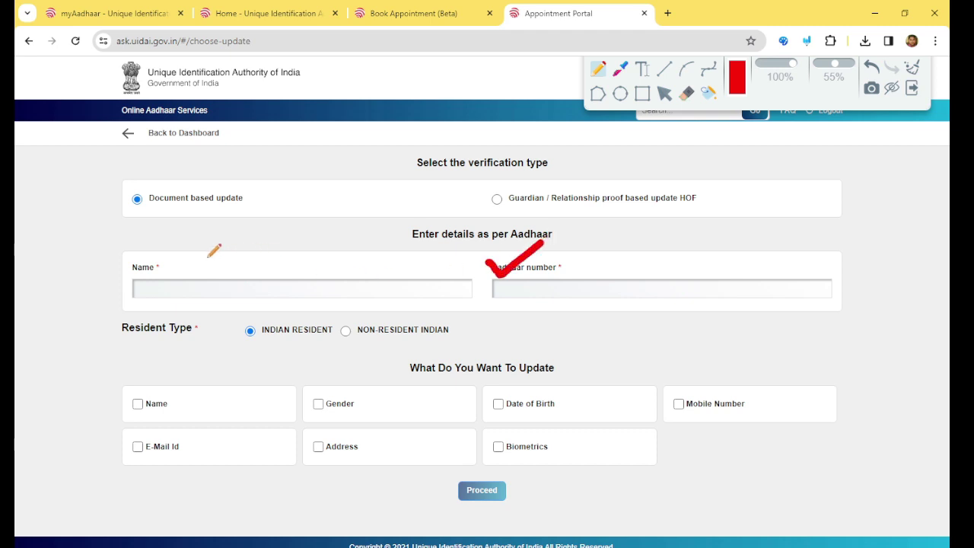
{"action": "left_click_drag", "start_coordinate": [171, 262], "coordinate": [213, 246]}
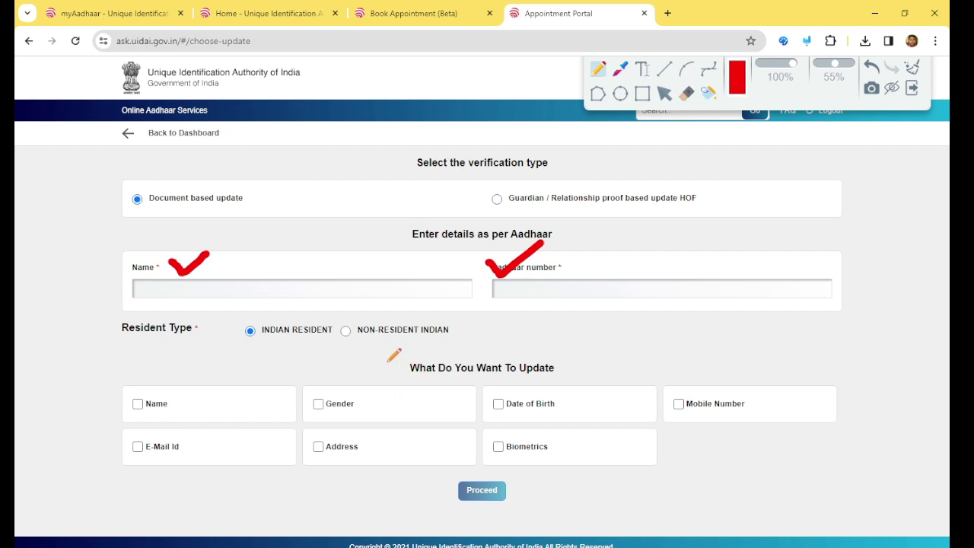
{"action": "left_click_drag", "start_coordinate": [385, 364], "coordinate": [436, 343]}
{"action": "left_click", "coordinate": [564, 360]}
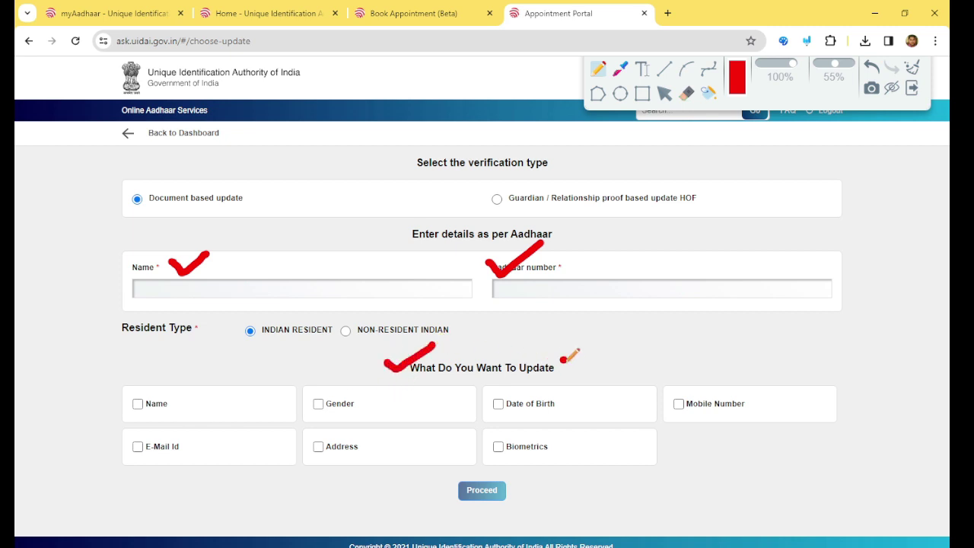
{"action": "mouse_move", "coordinate": [564, 359]}
{"action": "left_mouse_down"}
{"action": "mouse_move", "coordinate": [579, 369]}
{"action": "mouse_move", "coordinate": [590, 349]}
{"action": "left_mouse_up"}
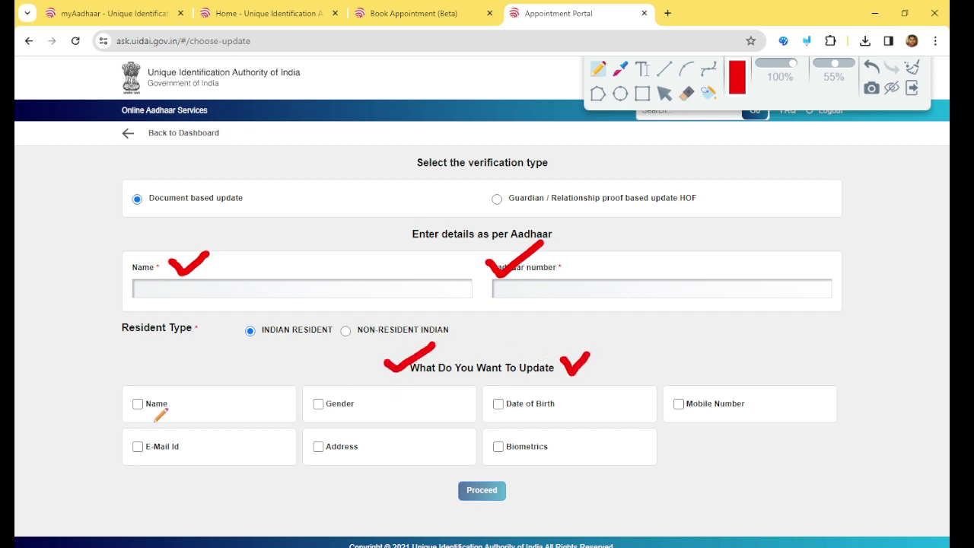
- Tick the Name, Gender, Date of Birth, Mobile Number, Biometrics, Address and E-Mail Id options
{"action": "left_click", "coordinate": [190, 403]}
{"action": "left_click_drag", "start_coordinate": [191, 403], "coordinate": [219, 388]}
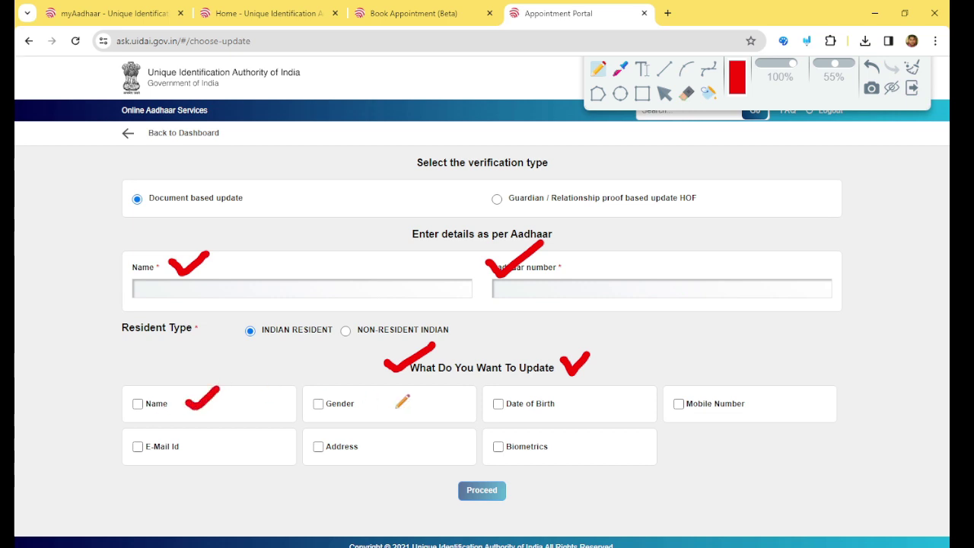
{"action": "mouse_move", "coordinate": [396, 402]}
{"action": "left_mouse_down"}
{"action": "mouse_move", "coordinate": [402, 407]}
{"action": "mouse_move", "coordinate": [428, 381]}
{"action": "left_mouse_up"}
{"action": "left_click_drag", "start_coordinate": [575, 409], "coordinate": [603, 392]}
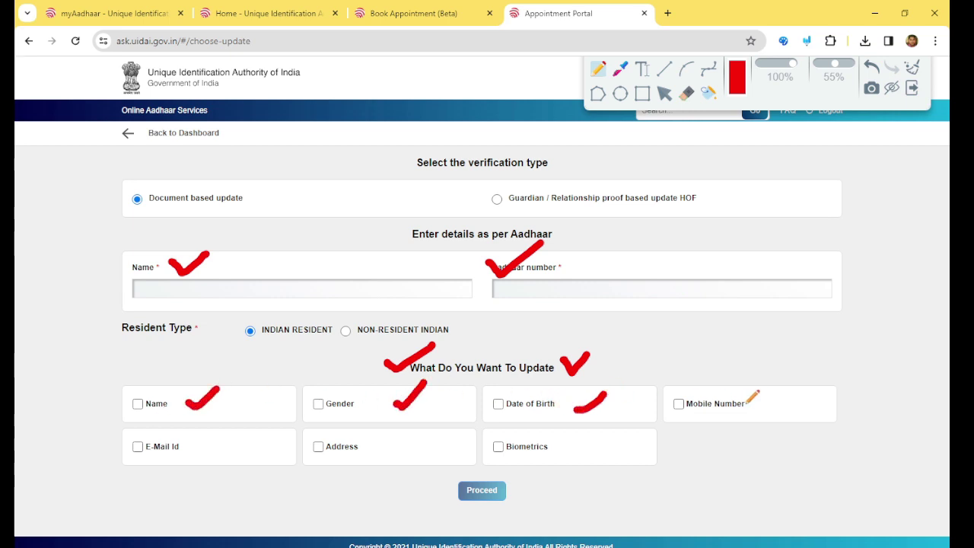
{"action": "left_click_drag", "start_coordinate": [749, 402], "coordinate": [770, 395]}
{"action": "left_click_drag", "start_coordinate": [567, 449], "coordinate": [587, 441]}
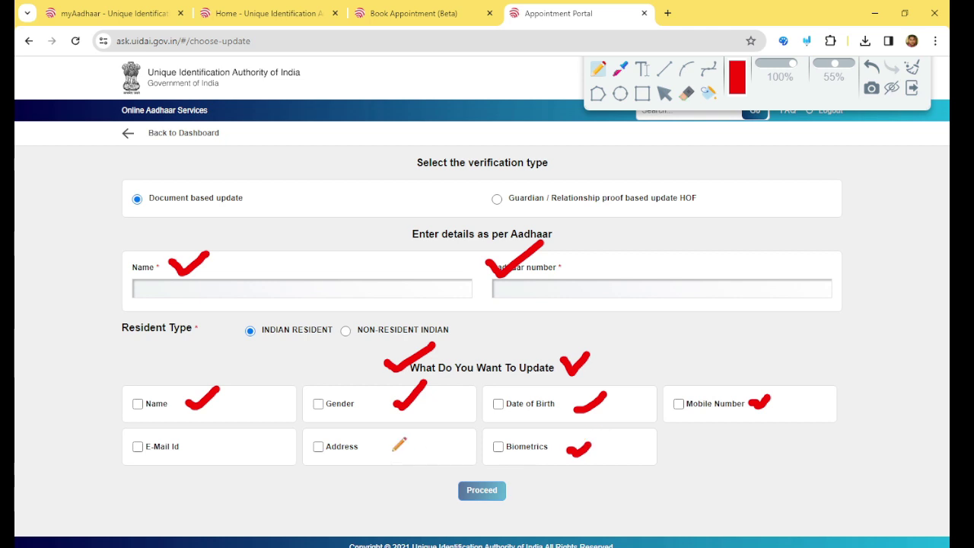
{"action": "mouse_move", "coordinate": [386, 447]}
{"action": "left_mouse_down"}
{"action": "mouse_move", "coordinate": [396, 455]}
{"action": "mouse_move", "coordinate": [415, 435]}
{"action": "left_mouse_up"}
{"action": "left_click_drag", "start_coordinate": [187, 447], "coordinate": [244, 428]}
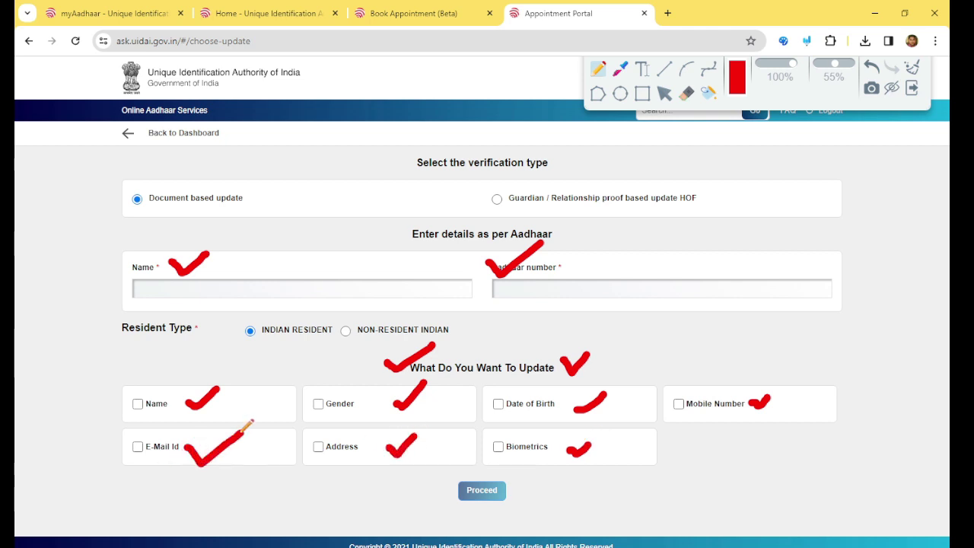
{"action": "key", "text": "Escape"}
- Select Biometrics for update, enter the holder's name and Aadhaar number, and proceed
{"action": "left_click", "coordinate": [499, 448]}
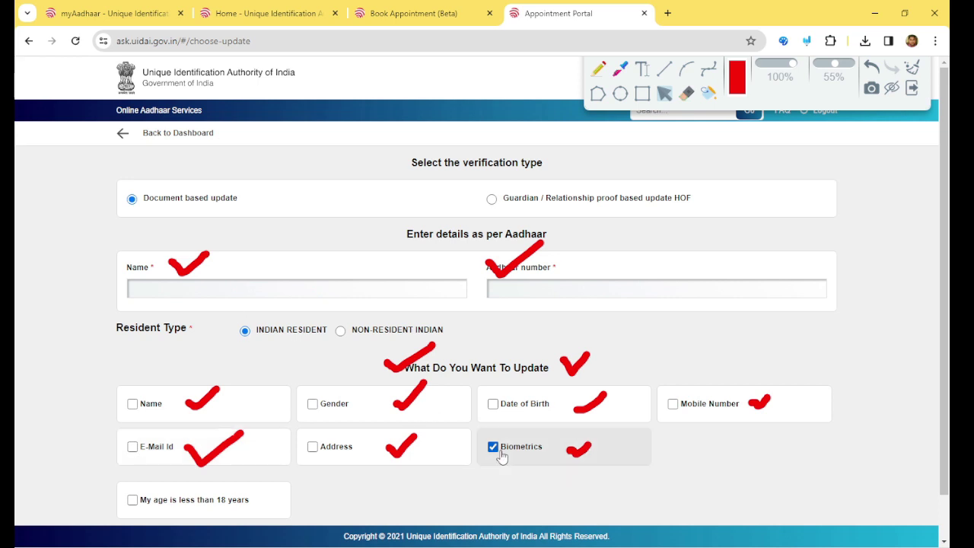
{"action": "left_click", "coordinate": [180, 289]}
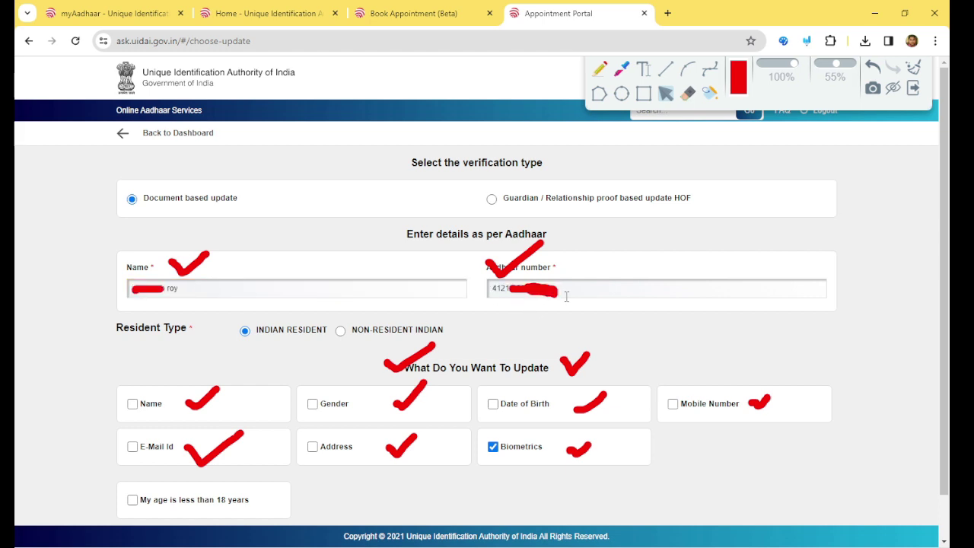
{"action": "scroll", "coordinate": [566, 297], "scroll_direction": "down", "scroll_amount": 2}
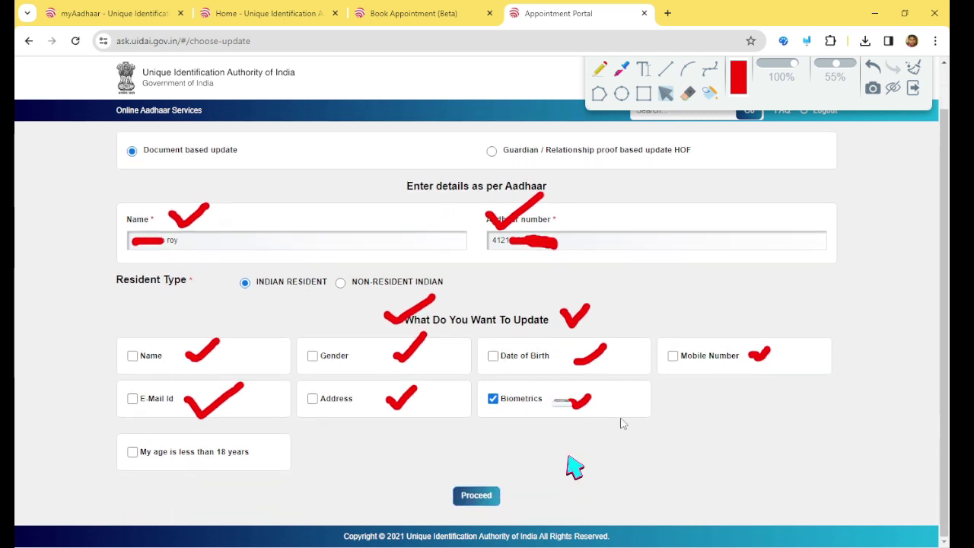
{"action": "left_click", "coordinate": [486, 500]}
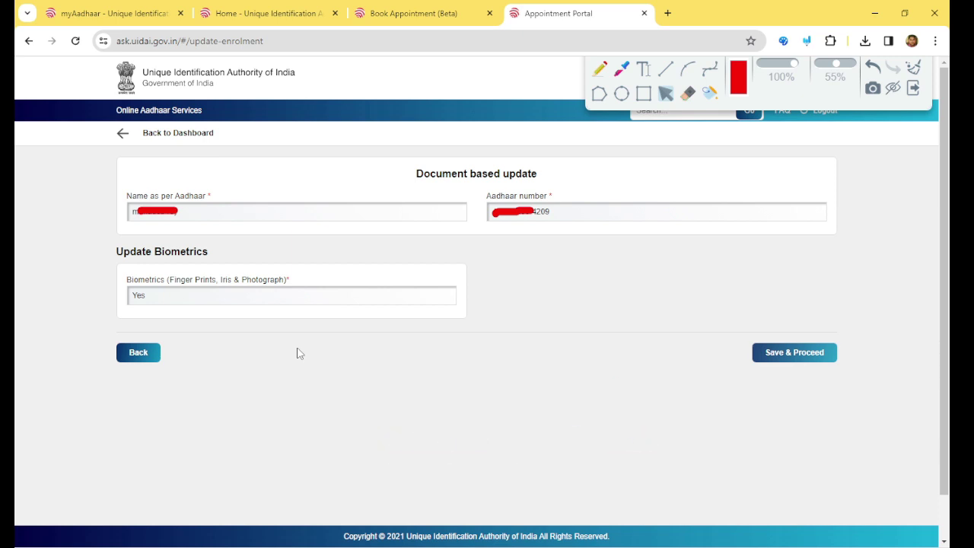
- Tick the update heading, name, Aadhaar number, Update Biometrics, Biometrics Yes and Save & Proceed in red
{"action": "left_click", "coordinate": [600, 69]}
{"action": "left_click_drag", "start_coordinate": [416, 162], "coordinate": [455, 150]}
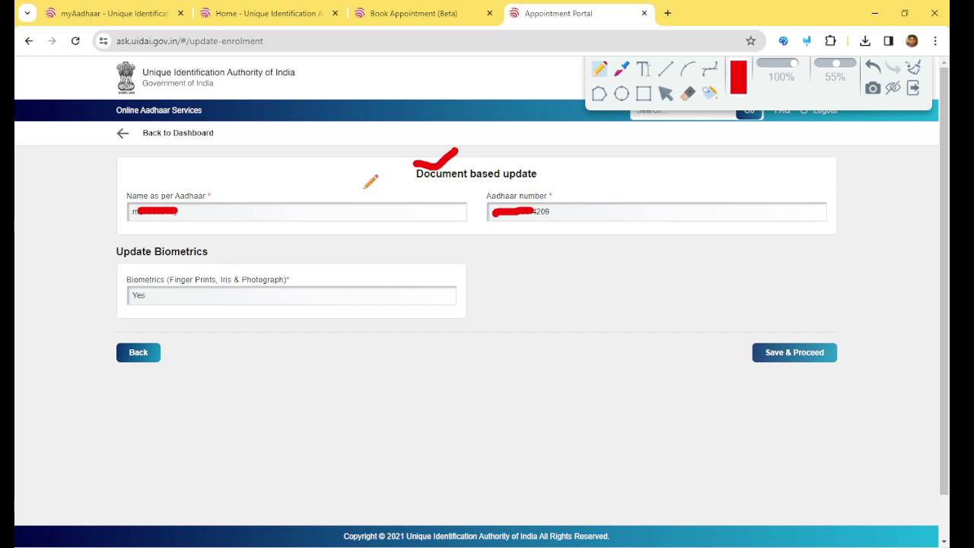
{"action": "left_click_drag", "start_coordinate": [206, 201], "coordinate": [226, 199]}
{"action": "mouse_move", "coordinate": [567, 204]}
{"action": "left_mouse_down"}
{"action": "mouse_move", "coordinate": [578, 212]}
{"action": "mouse_move", "coordinate": [597, 203]}
{"action": "left_mouse_up"}
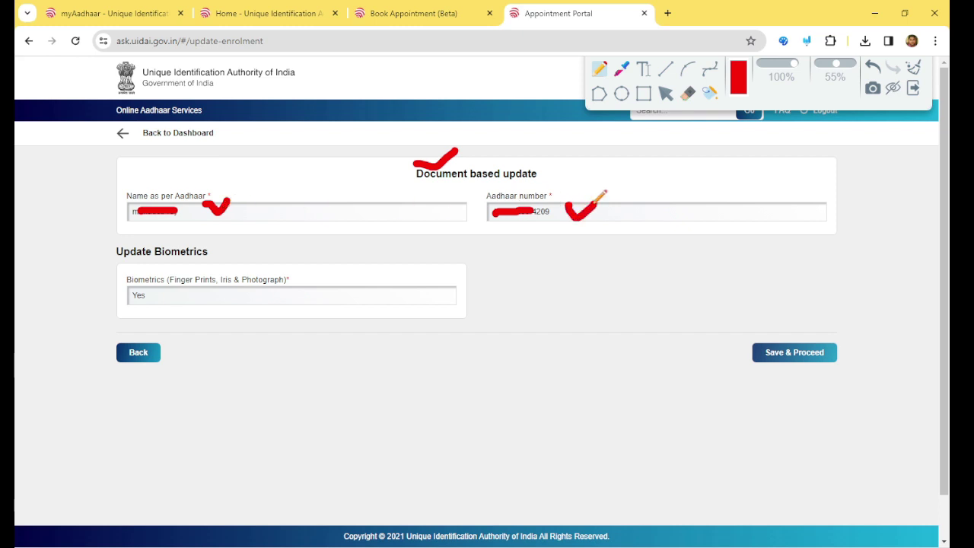
{"action": "left_click_drag", "start_coordinate": [217, 249], "coordinate": [250, 245]}
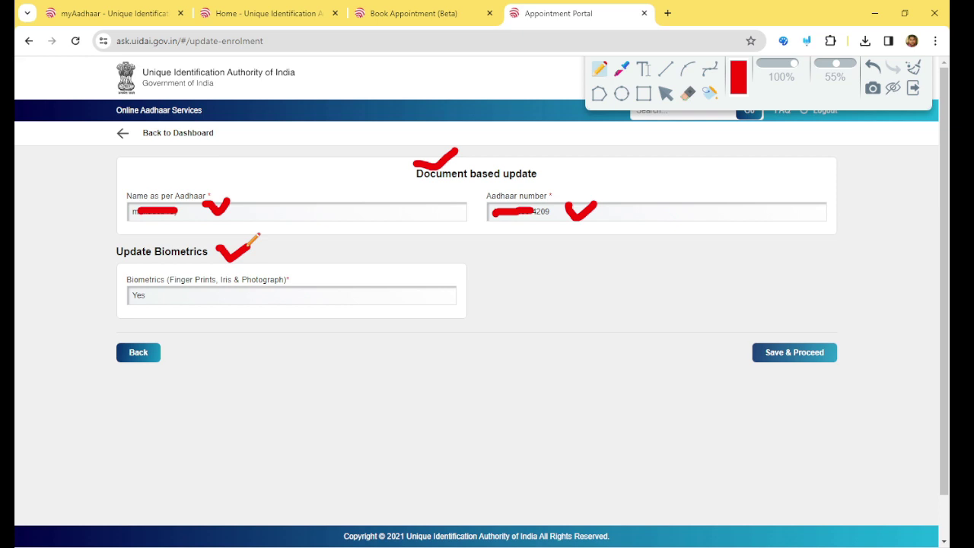
{"action": "left_click_drag", "start_coordinate": [157, 290], "coordinate": [186, 283]}
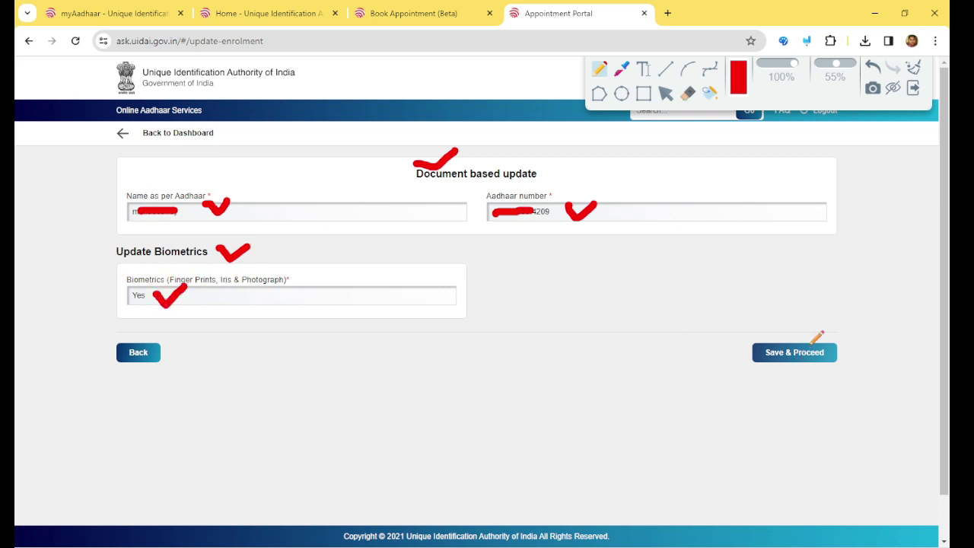
{"action": "mouse_move", "coordinate": [813, 339]}
{"action": "left_mouse_down"}
{"action": "mouse_move", "coordinate": [830, 352]}
{"action": "mouse_move", "coordinate": [857, 322]}
{"action": "left_mouse_up"}
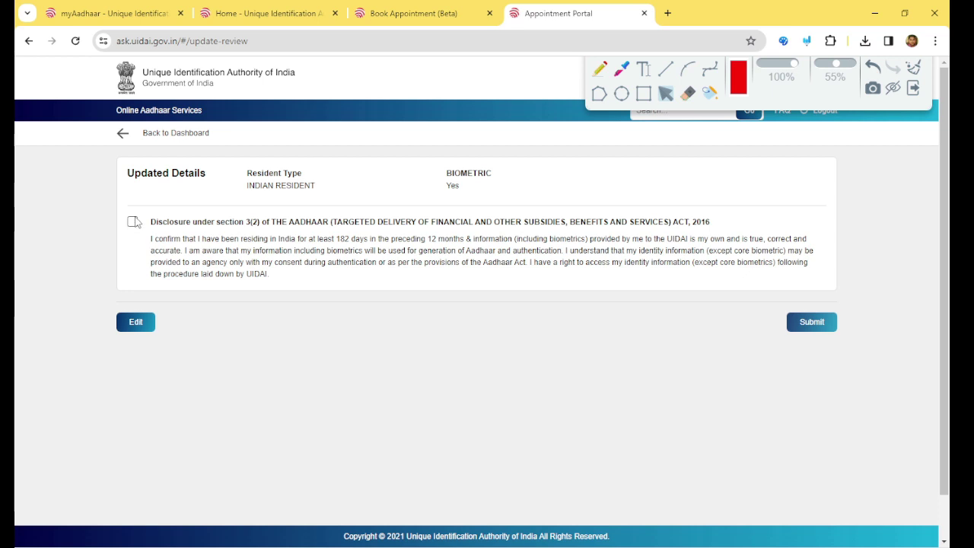
- Accept the section 3(2) disclosure and submit the biometric update application
{"action": "left_click", "coordinate": [133, 223]}
{"action": "left_click", "coordinate": [812, 322]}
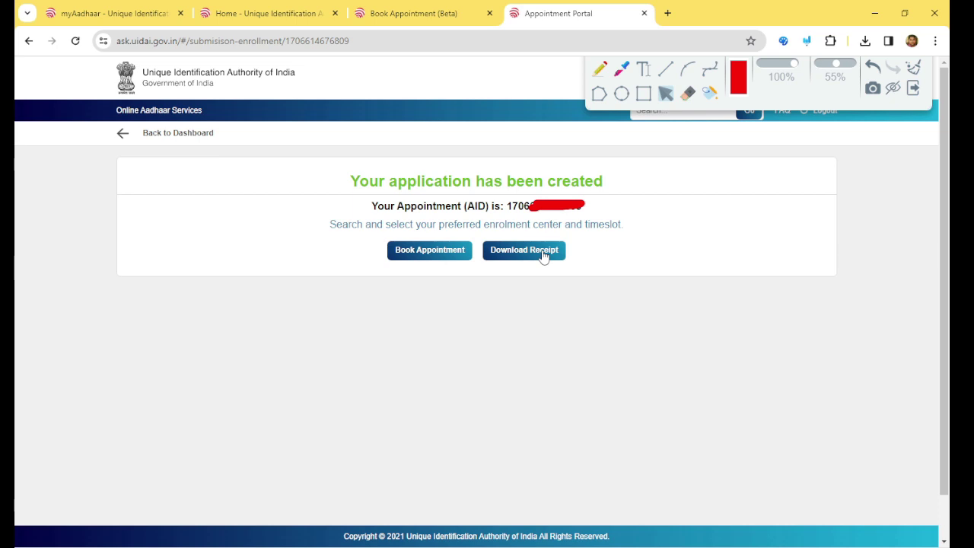
- Mark the Book Appointment button in red, then start booking an appointment for the application
{"action": "left_click", "coordinate": [599, 70]}
{"action": "mouse_move", "coordinate": [362, 239]}
{"action": "left_mouse_down"}
{"action": "mouse_move", "coordinate": [376, 252]}
{"action": "mouse_move", "coordinate": [398, 226]}
{"action": "left_mouse_up"}
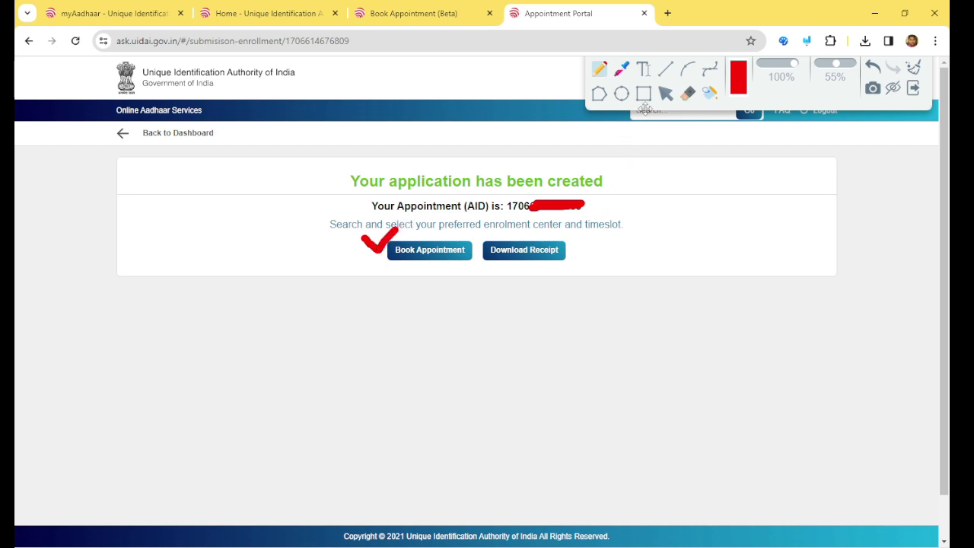
{"action": "left_click", "coordinate": [666, 93]}
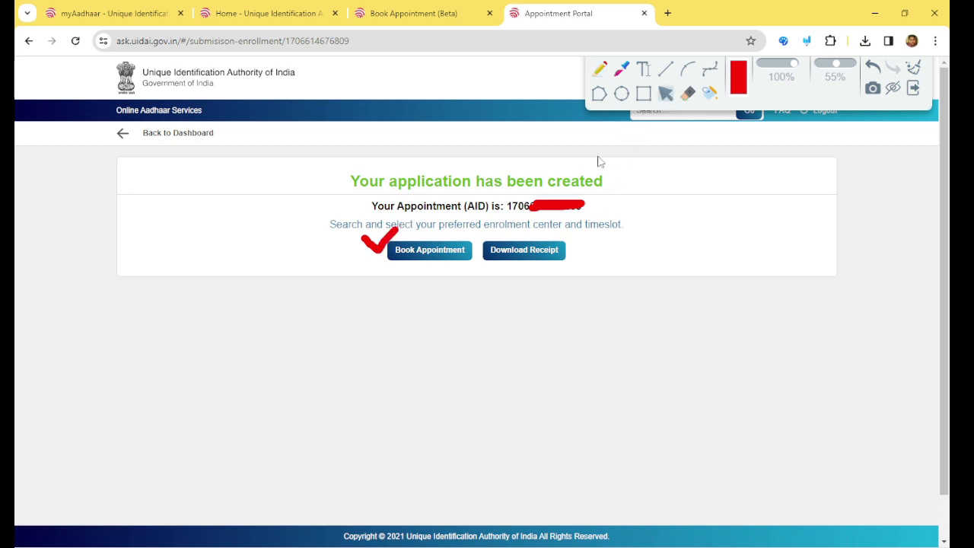
{"action": "left_click", "coordinate": [437, 253]}
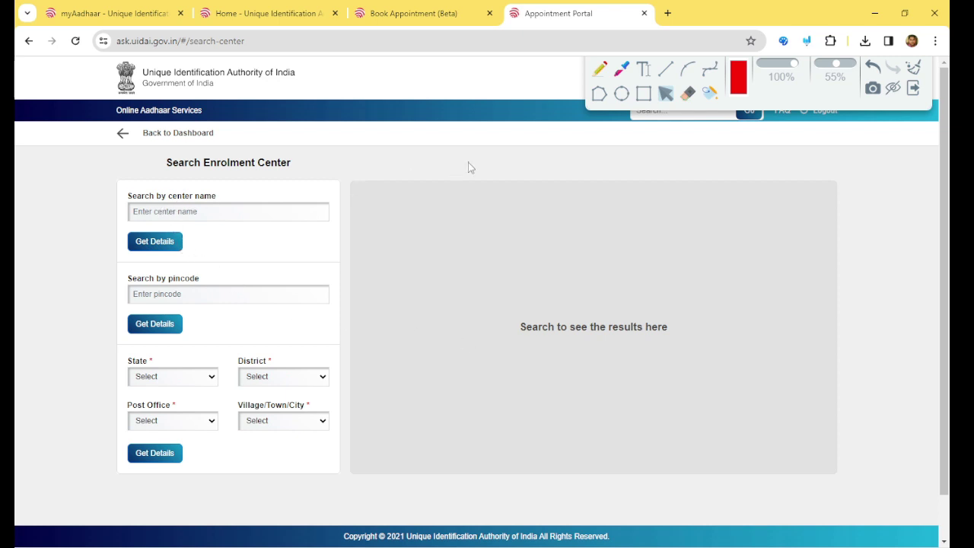
- Mark the centre-name and pincode search options and results area in red, then erase the marks
{"action": "left_click", "coordinate": [600, 69]}
{"action": "mouse_move", "coordinate": [202, 198]}
{"action": "left_mouse_down"}
{"action": "mouse_move", "coordinate": [212, 214]}
{"action": "mouse_move", "coordinate": [232, 197]}
{"action": "left_mouse_up"}
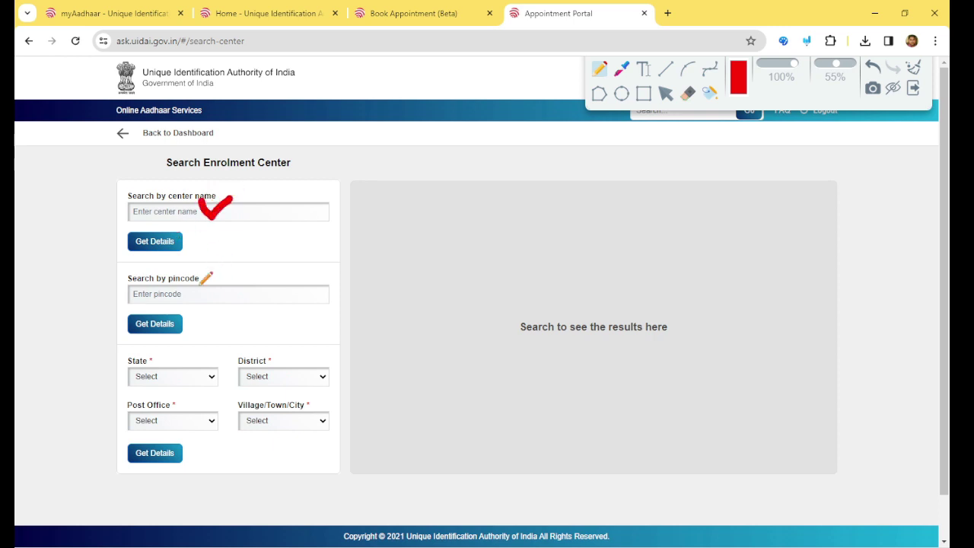
{"action": "mouse_move", "coordinate": [200, 283]}
{"action": "left_mouse_down"}
{"action": "mouse_move", "coordinate": [207, 296]}
{"action": "mouse_move", "coordinate": [225, 283]}
{"action": "left_mouse_up"}
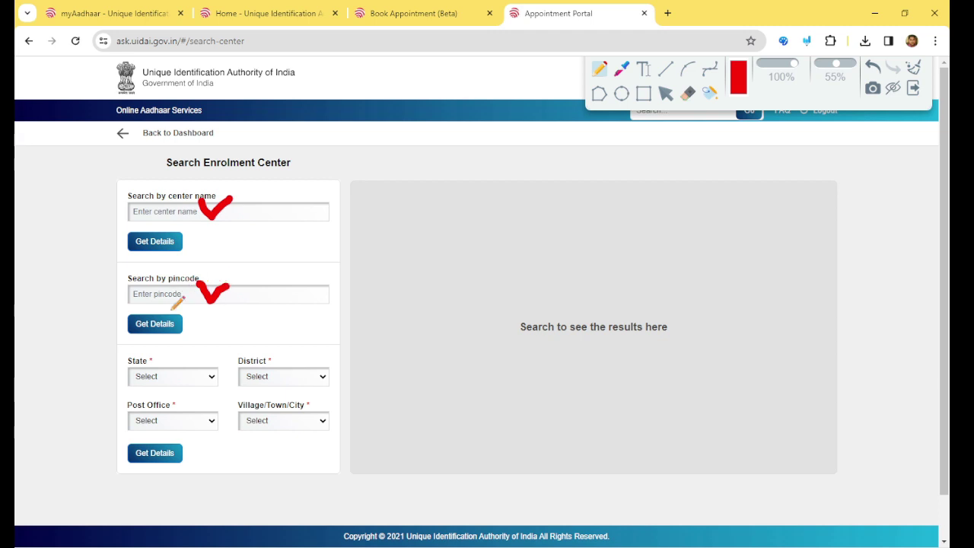
{"action": "mouse_move", "coordinate": [181, 321]}
{"action": "left_mouse_down"}
{"action": "mouse_move", "coordinate": [206, 329]}
{"action": "mouse_move", "coordinate": [208, 315]}
{"action": "left_mouse_up"}
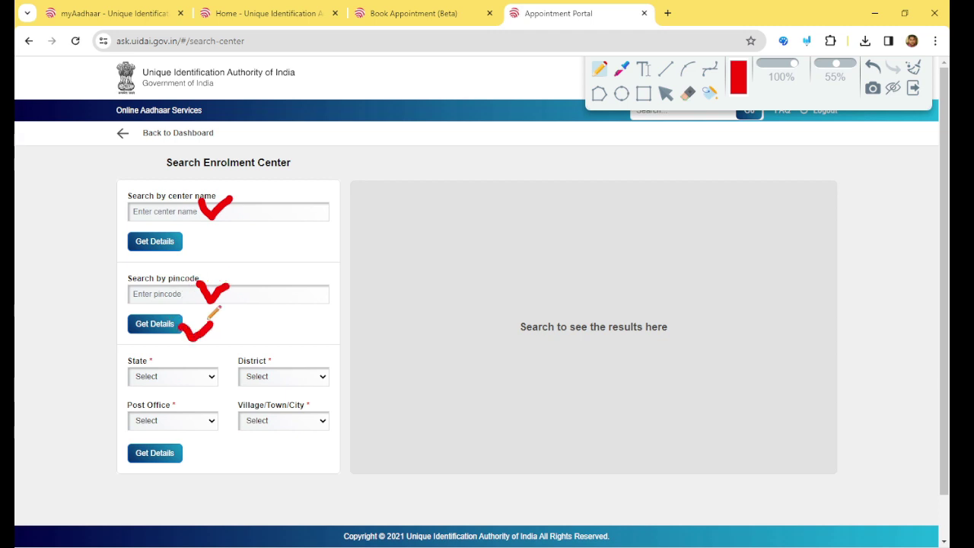
{"action": "mouse_move", "coordinate": [466, 216]}
{"action": "left_mouse_down"}
{"action": "mouse_move", "coordinate": [489, 217]}
{"action": "mouse_move", "coordinate": [576, 401]}
{"action": "mouse_move", "coordinate": [495, 251]}
{"action": "mouse_move", "coordinate": [530, 234]}
{"action": "left_mouse_up"}
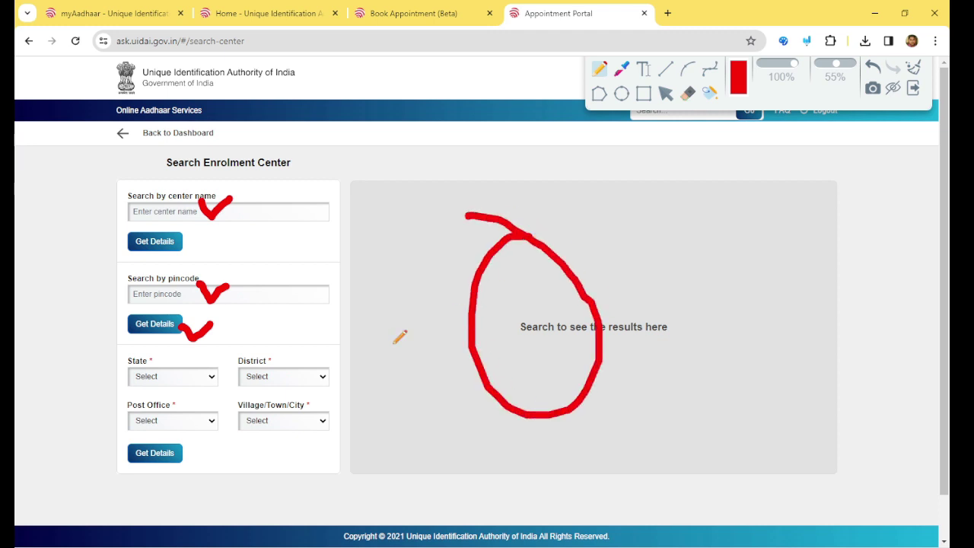
{"action": "left_click", "coordinate": [666, 94]}
{"action": "left_click", "coordinate": [914, 71]}
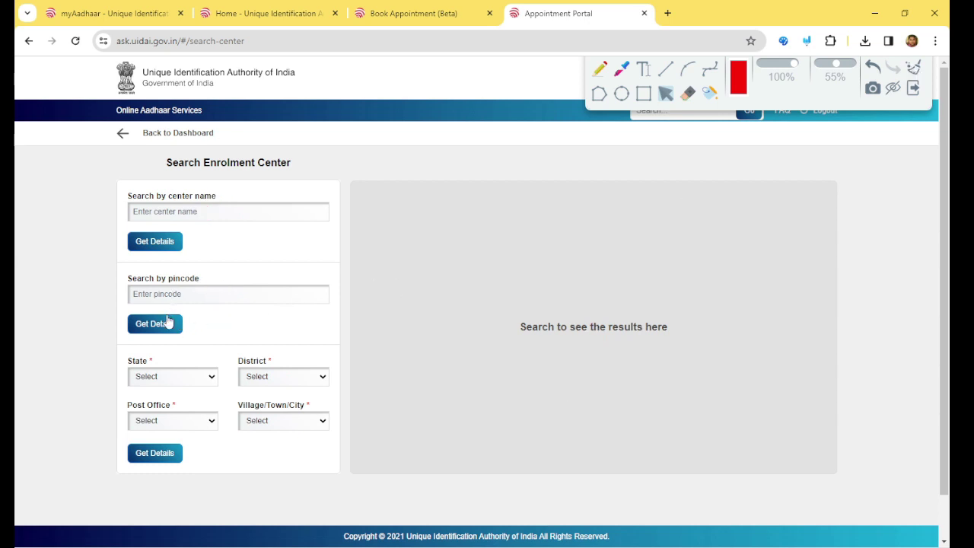
- Search enrolment centres by pincode 735101 and highlight the 1163 available slots
{"action": "left_click", "coordinate": [179, 295]}
{"action": "type", "text": "735101"}
{"action": "left_click", "coordinate": [166, 327]}
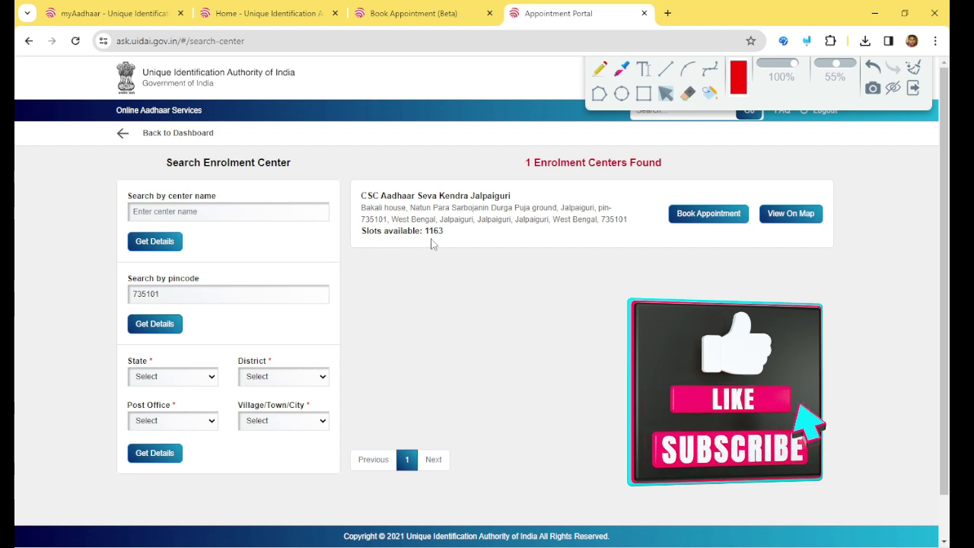
{"action": "left_click_drag", "start_coordinate": [445, 231], "coordinate": [421, 231]}
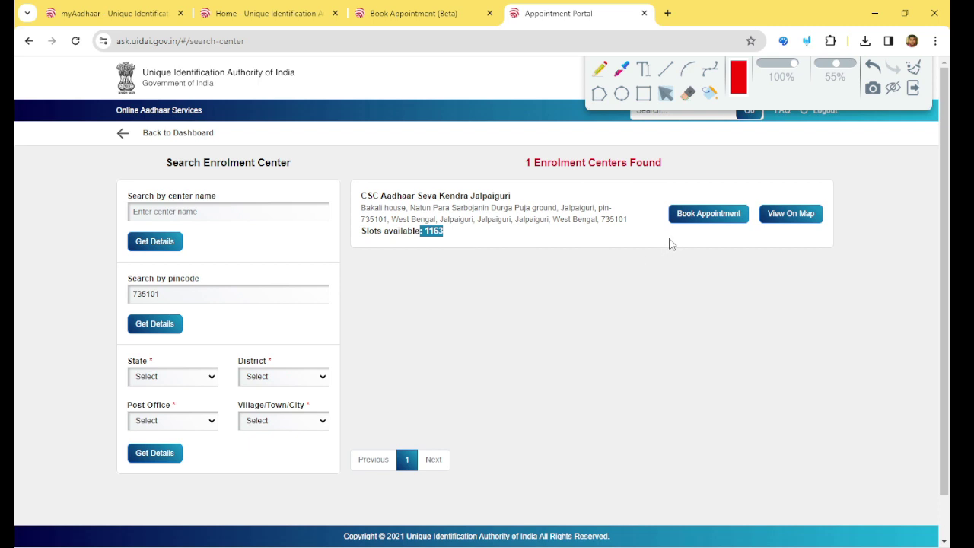
- Book at the Jalpaiguri centre, mark the Jan 30 heading and slot legends, then show February 2024
{"action": "left_click", "coordinate": [703, 218]}
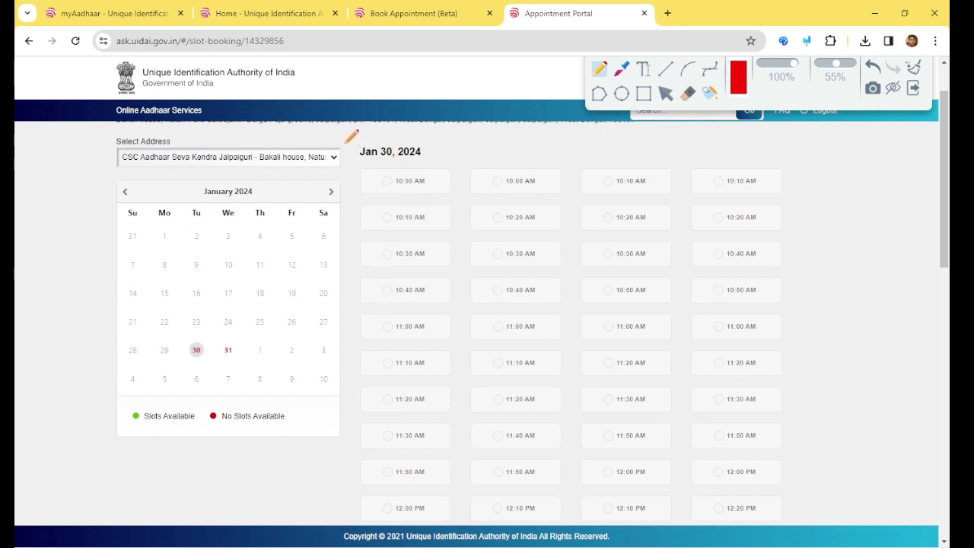
{"action": "mouse_move", "coordinate": [347, 142]}
{"action": "left_mouse_down"}
{"action": "mouse_move", "coordinate": [351, 157]}
{"action": "mouse_move", "coordinate": [375, 138]}
{"action": "left_mouse_up"}
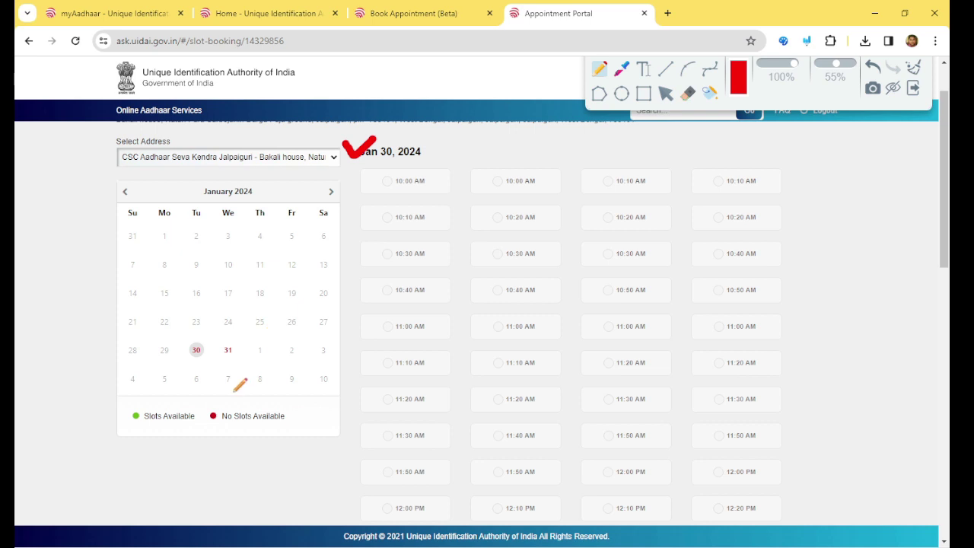
{"action": "mouse_move", "coordinate": [121, 426]}
{"action": "left_mouse_down"}
{"action": "mouse_move", "coordinate": [196, 431]}
{"action": "mouse_move", "coordinate": [205, 393]}
{"action": "mouse_move", "coordinate": [124, 405]}
{"action": "mouse_move", "coordinate": [122, 417]}
{"action": "left_mouse_up"}
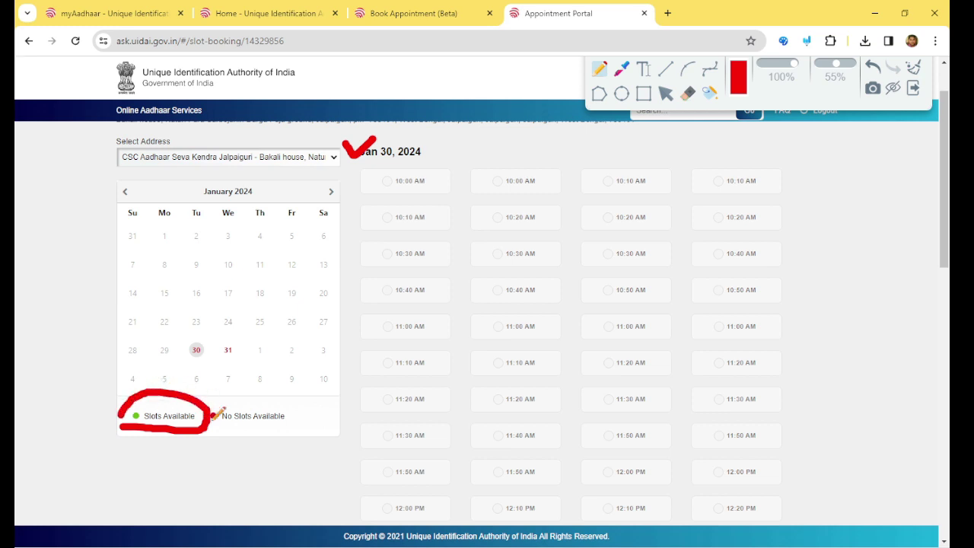
{"action": "left_click_drag", "start_coordinate": [211, 427], "coordinate": [287, 424]}
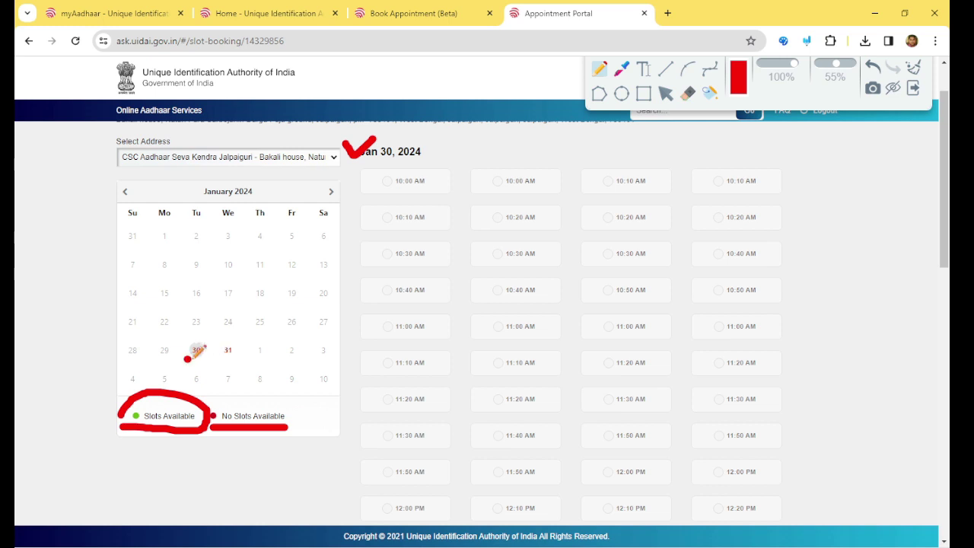
{"action": "mouse_move", "coordinate": [185, 359]}
{"action": "left_mouse_down"}
{"action": "mouse_move", "coordinate": [240, 354]}
{"action": "mouse_move", "coordinate": [181, 335]}
{"action": "mouse_move", "coordinate": [183, 356]}
{"action": "mouse_move", "coordinate": [202, 358]}
{"action": "left_mouse_up"}
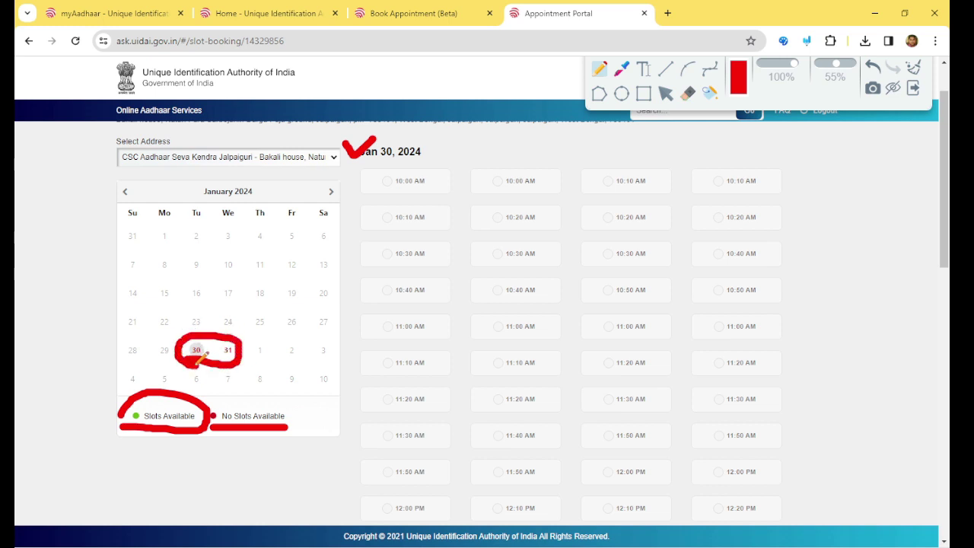
{"action": "left_click", "coordinate": [665, 93]}
{"action": "left_click", "coordinate": [332, 197]}
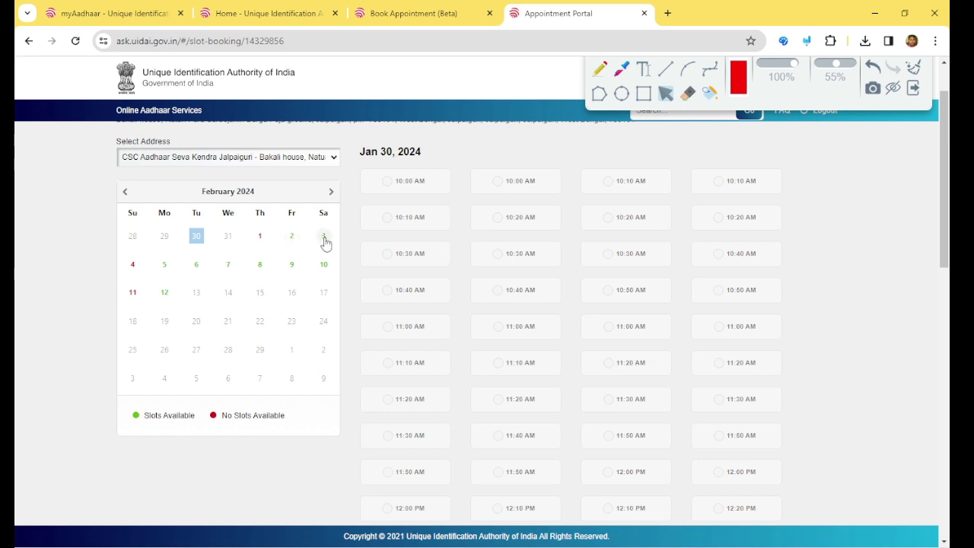
- Choose 3 February 2024 with the 2:00 PM time slot and submit the appointment request
{"action": "left_click", "coordinate": [325, 240]}
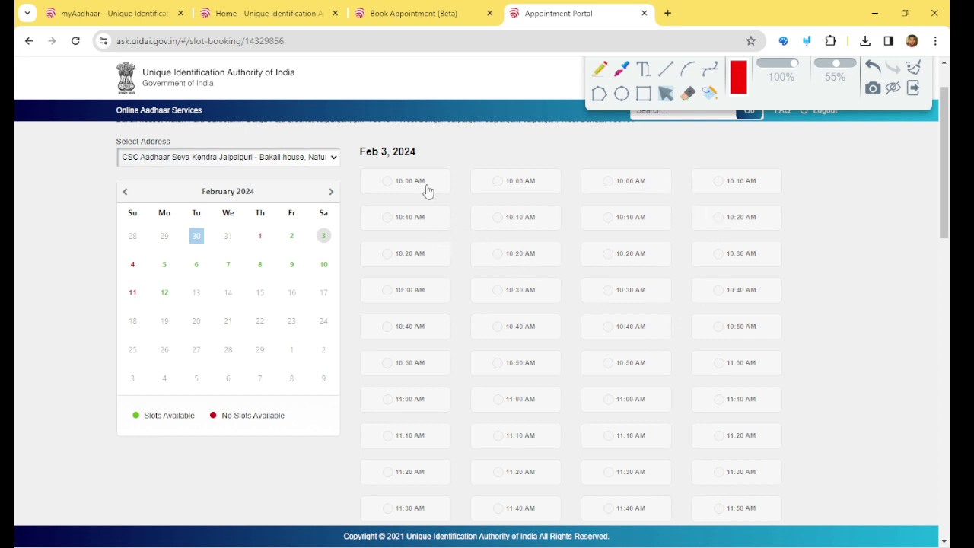
{"action": "scroll", "coordinate": [477, 302], "scroll_direction": "down", "scroll_amount": 15}
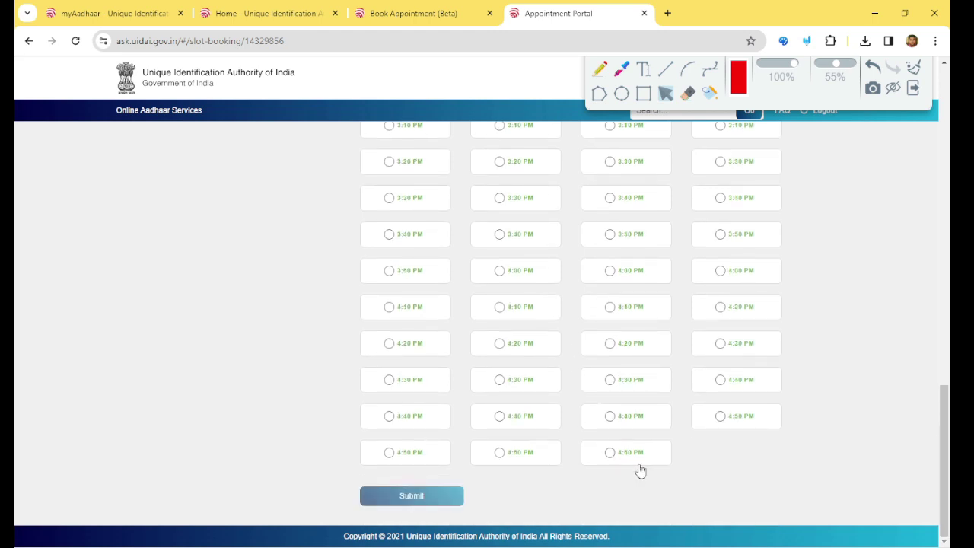
{"action": "scroll", "coordinate": [652, 450], "scroll_direction": "up", "scroll_amount": 12}
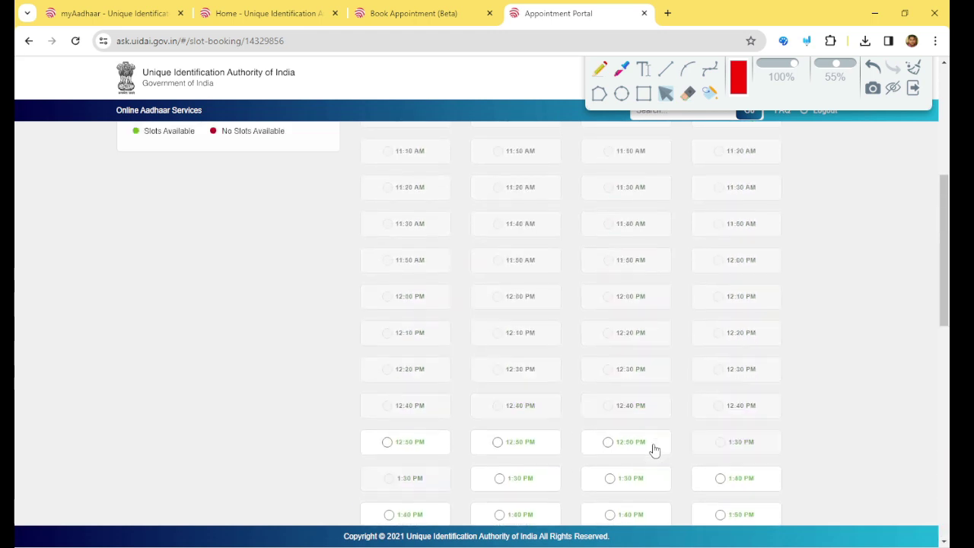
{"action": "scroll", "coordinate": [597, 288], "scroll_direction": "up", "scroll_amount": 3}
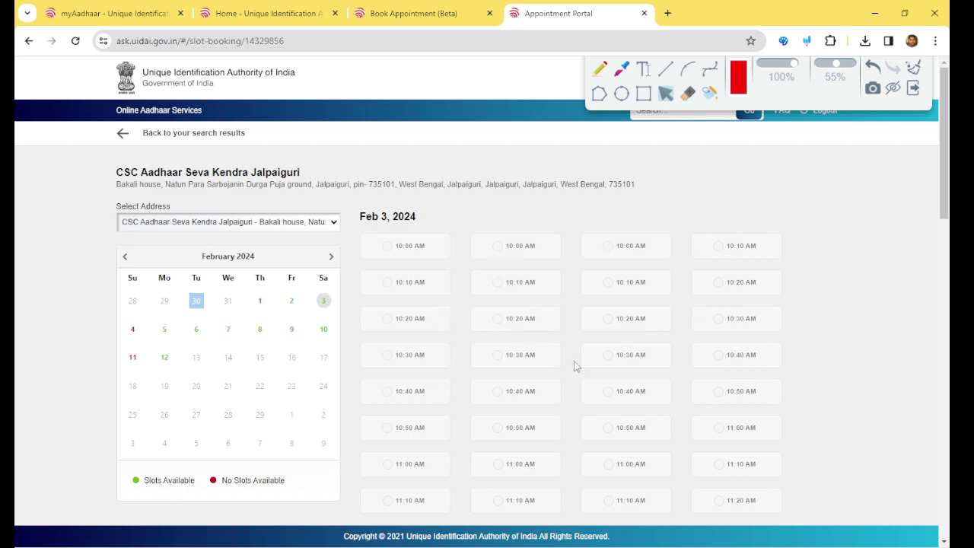
{"action": "scroll", "coordinate": [574, 362], "scroll_direction": "down", "scroll_amount": 7}
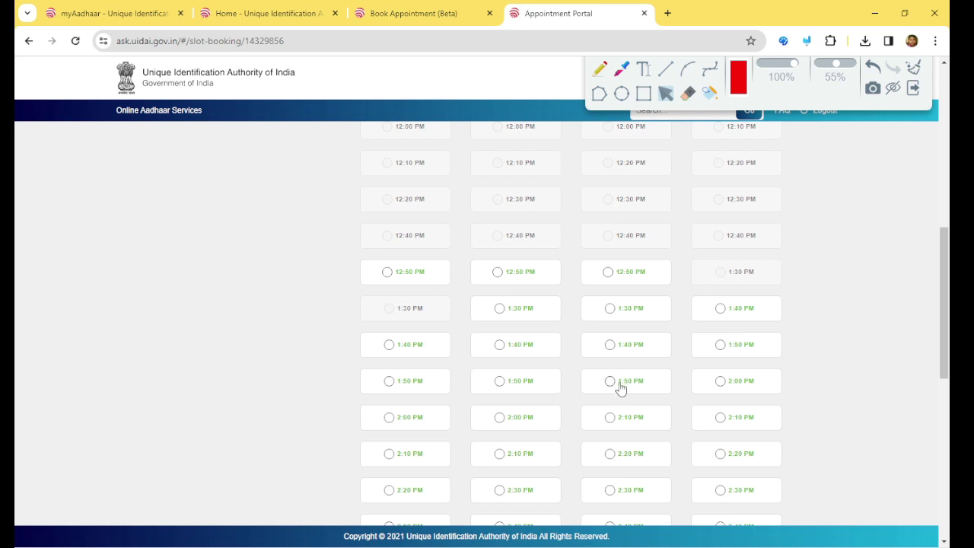
{"action": "scroll", "coordinate": [620, 391], "scroll_direction": "down", "scroll_amount": 1}
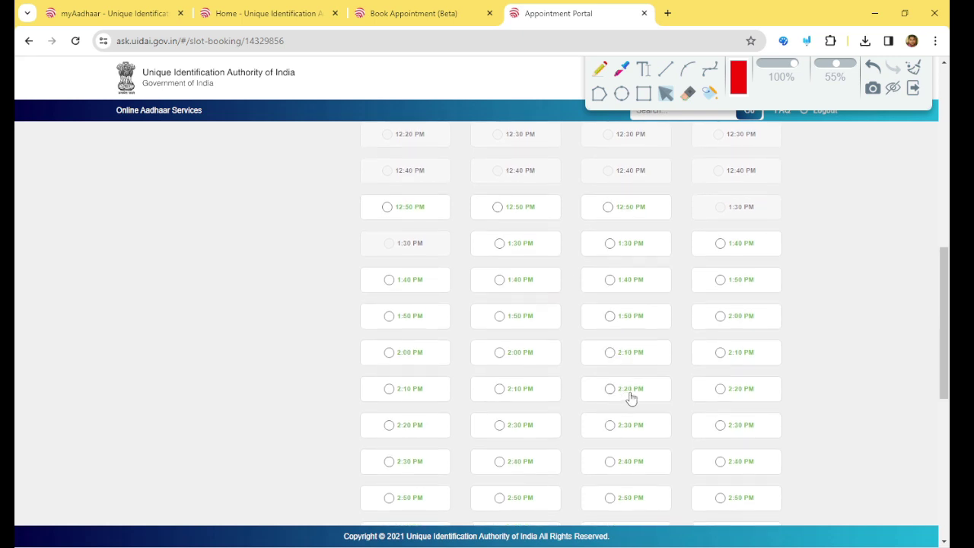
{"action": "left_click", "coordinate": [525, 361]}
{"action": "scroll", "coordinate": [520, 364], "scroll_direction": "down", "scroll_amount": 6}
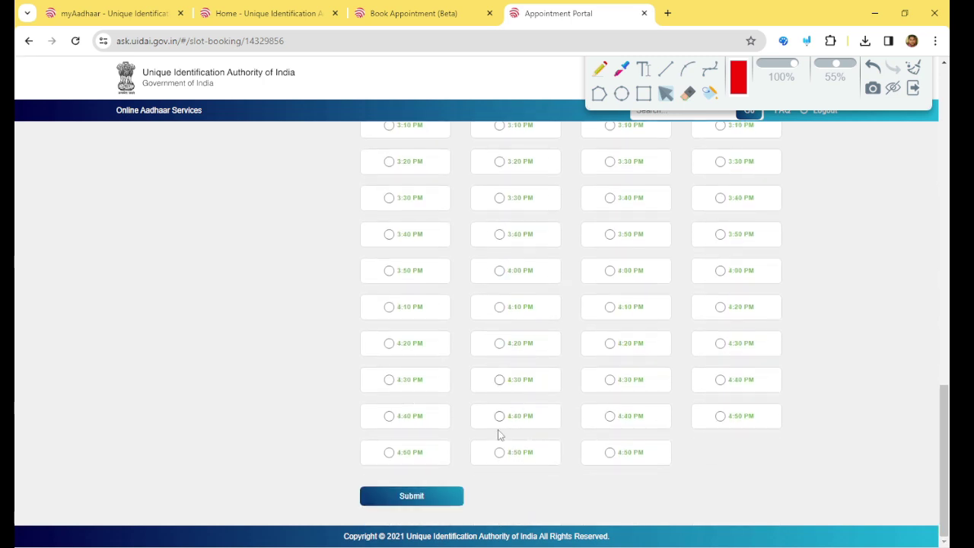
{"action": "left_click", "coordinate": [426, 498]}
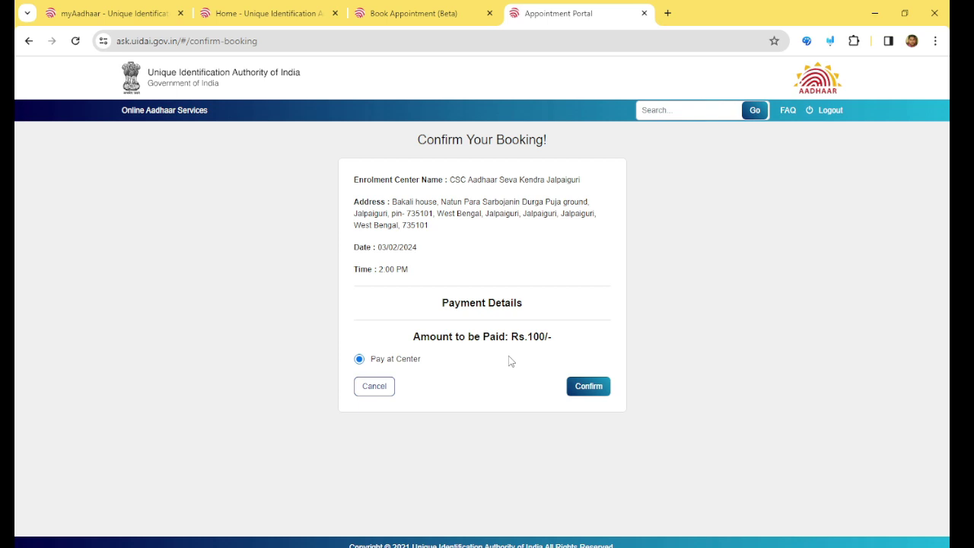
- Confirm the 03/02/2024 2:00 PM booking with Pay at Center for the Rs.100 fee
{"action": "left_click", "coordinate": [589, 388]}
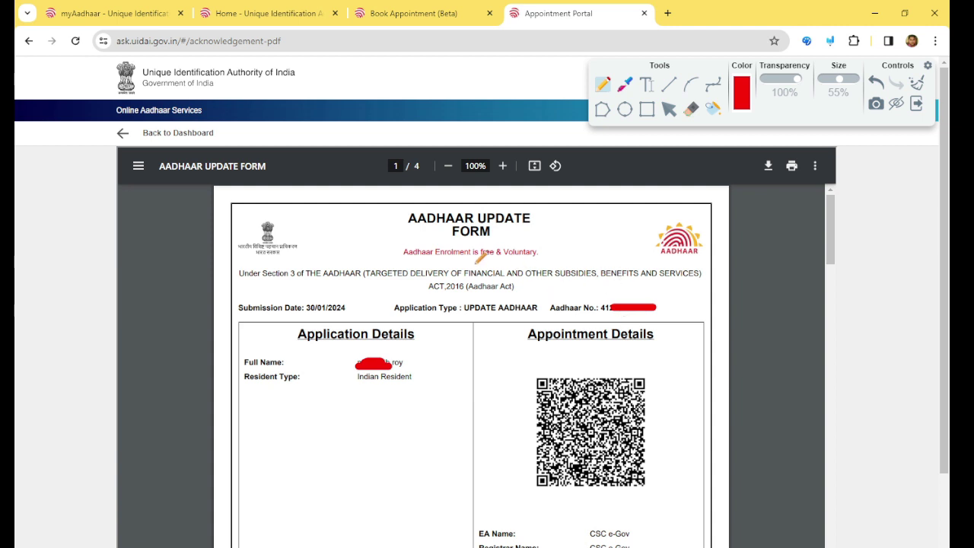
{"action": "mouse_move", "coordinate": [348, 207]}
{"action": "left_mouse_down"}
{"action": "mouse_move", "coordinate": [370, 224]}
{"action": "mouse_move", "coordinate": [445, 187]}
{"action": "left_mouse_up"}
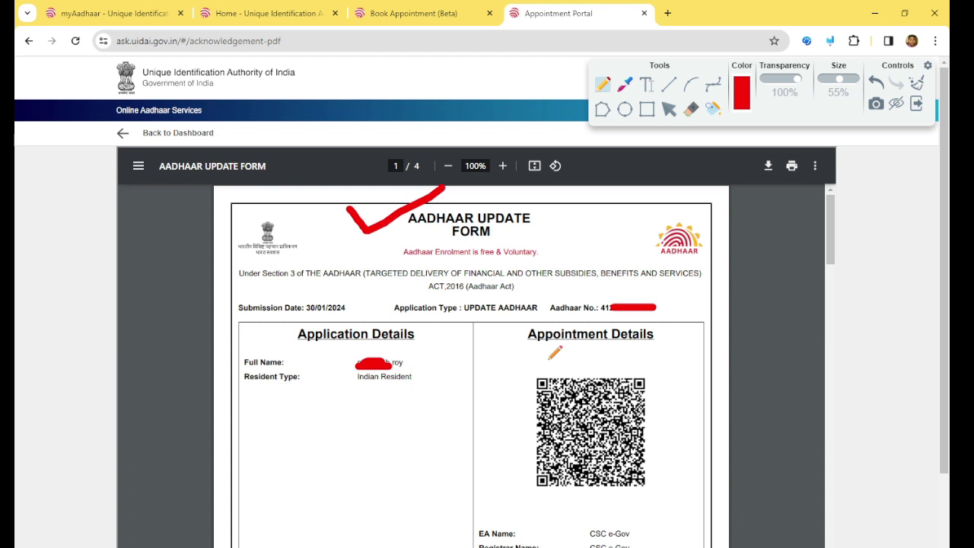
{"action": "mouse_move", "coordinate": [543, 292]}
{"action": "left_mouse_down"}
{"action": "mouse_move", "coordinate": [549, 302]}
{"action": "mouse_move", "coordinate": [576, 278]}
{"action": "left_mouse_up"}
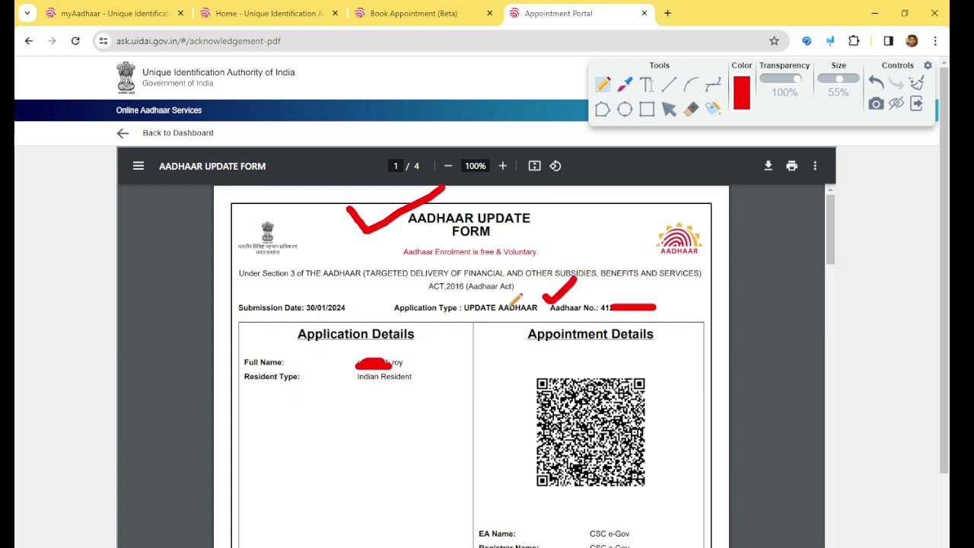
{"action": "left_click_drag", "start_coordinate": [461, 320], "coordinate": [513, 315]}
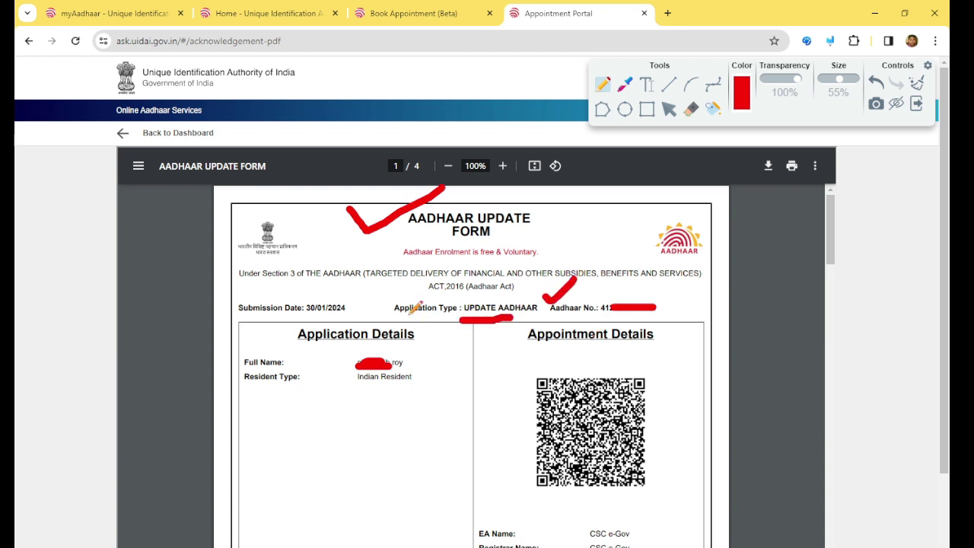
{"action": "mouse_move", "coordinate": [356, 298]}
{"action": "left_mouse_down"}
{"action": "mouse_move", "coordinate": [368, 314]}
{"action": "mouse_move", "coordinate": [434, 270]}
{"action": "left_mouse_up"}
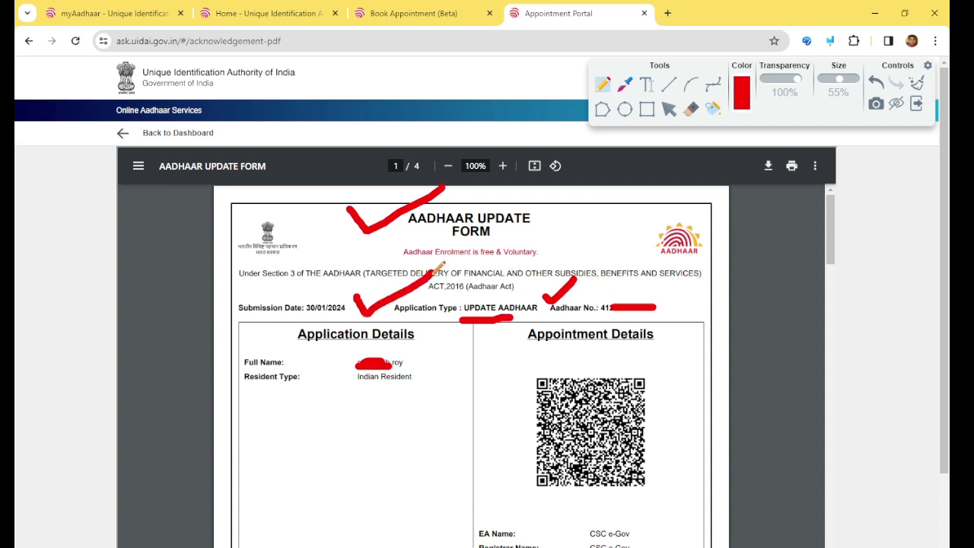
{"action": "left_click_drag", "start_coordinate": [428, 355], "coordinate": [428, 364]}
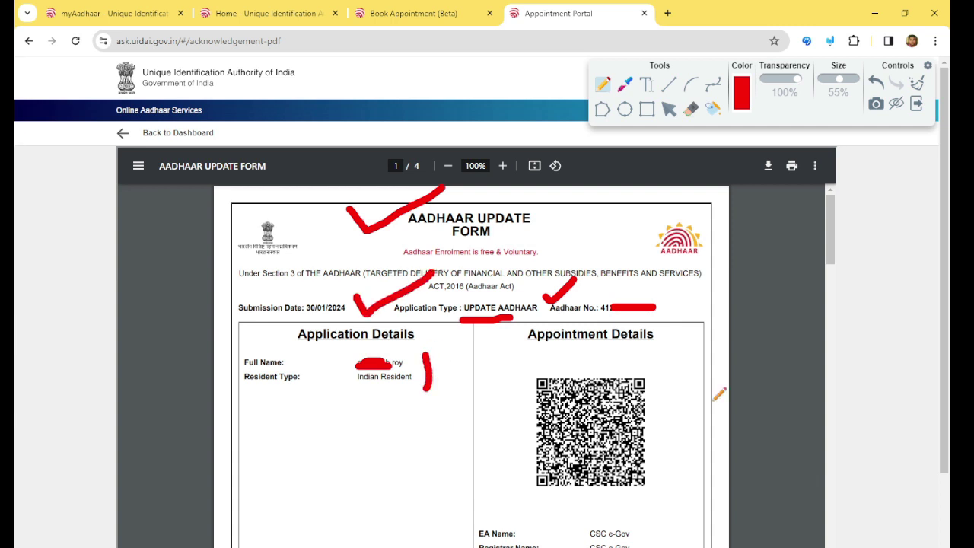
{"action": "scroll", "coordinate": [720, 395], "scroll_direction": "down", "scroll_amount": 2}
{"action": "mouse_move", "coordinate": [648, 436]}
{"action": "left_mouse_down"}
{"action": "mouse_move", "coordinate": [705, 508]}
{"action": "mouse_move", "coordinate": [689, 546]}
{"action": "mouse_move", "coordinate": [549, 463]}
{"action": "mouse_move", "coordinate": [611, 425]}
{"action": "mouse_move", "coordinate": [652, 426]}
{"action": "left_mouse_up"}
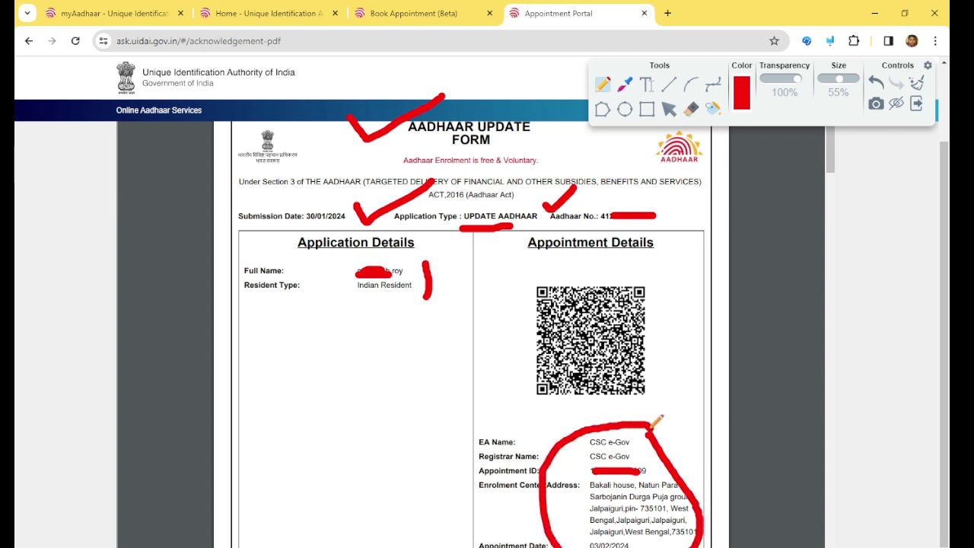